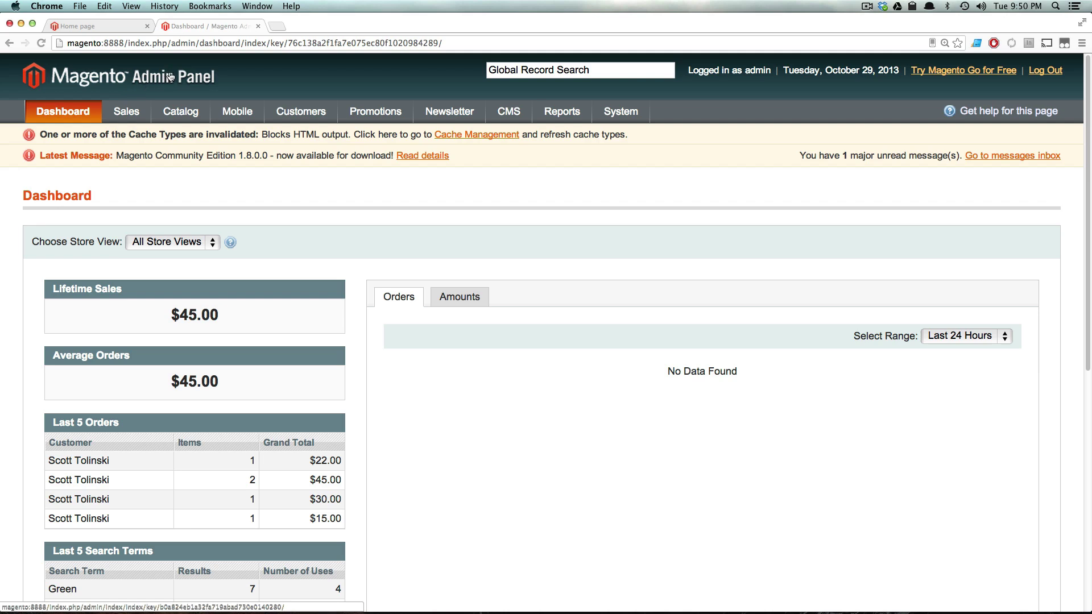
Open and refresh the Catalog > Manage Products list.
mouse_move(191, 108)
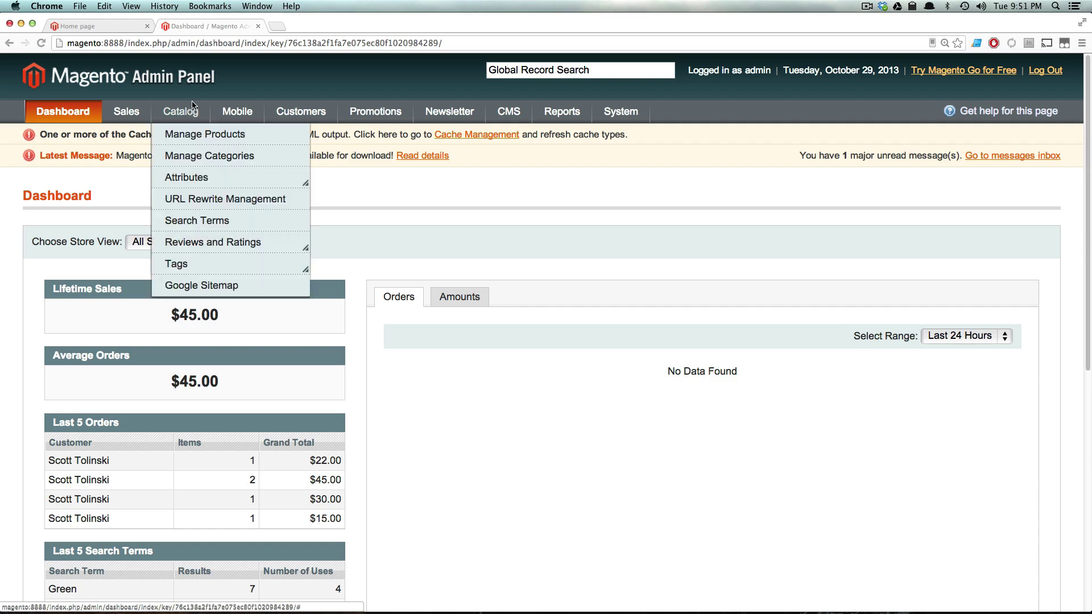
left_click(187, 137)
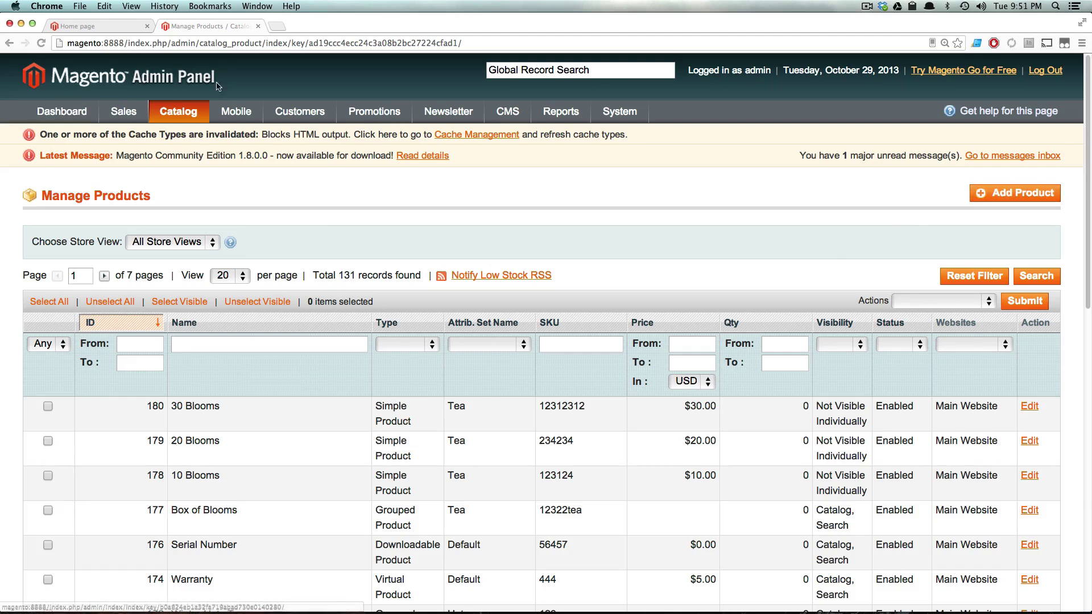
mouse_move(178, 113)
left_click(210, 137)
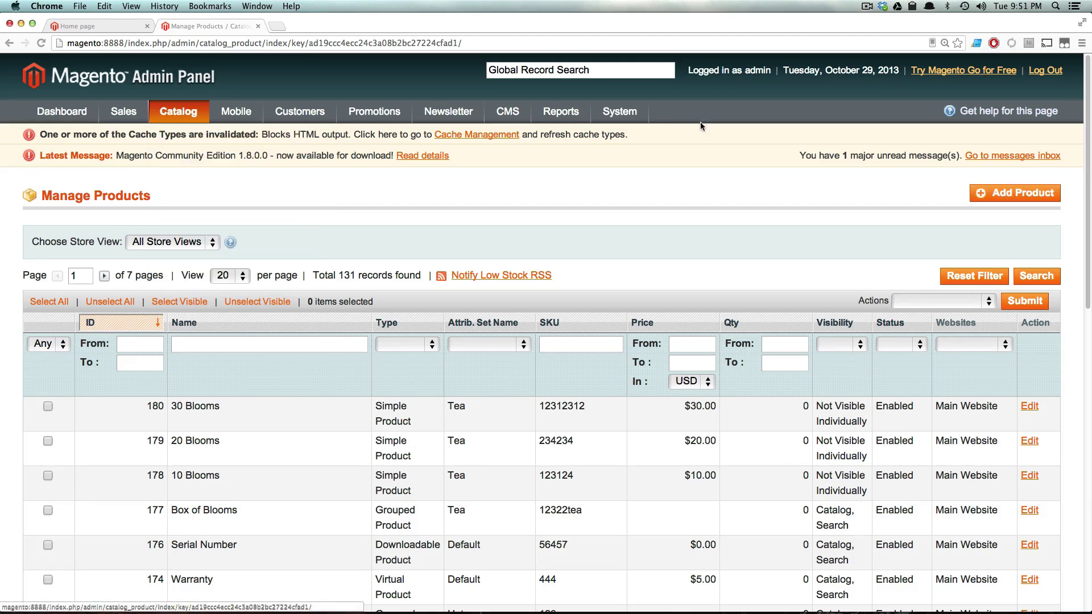
Start a new product with the Default attribute set and Bundle Product type.
left_click(983, 192)
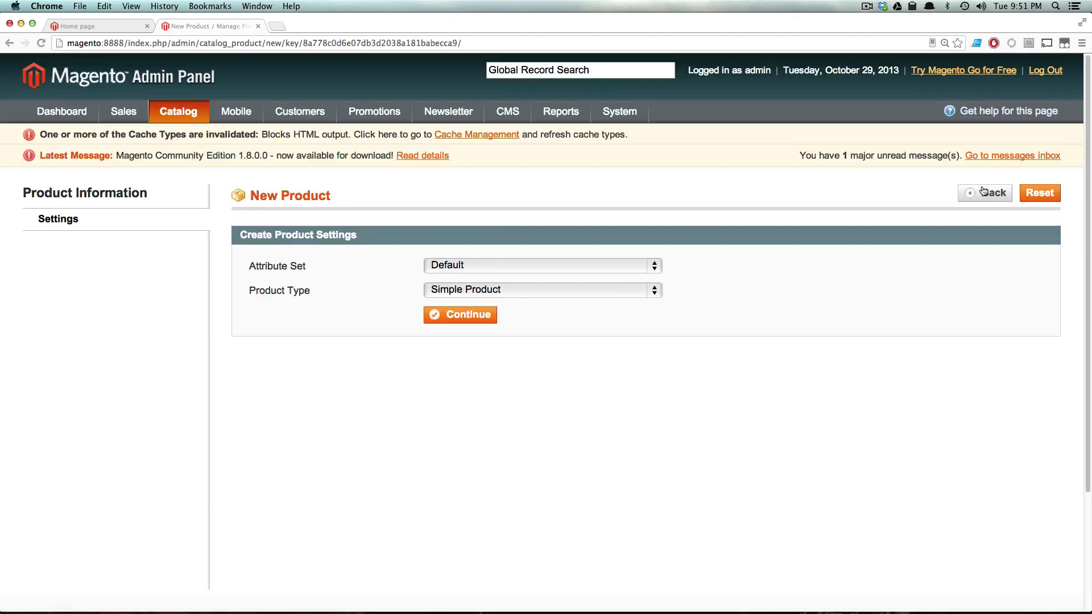
left_click(467, 266)
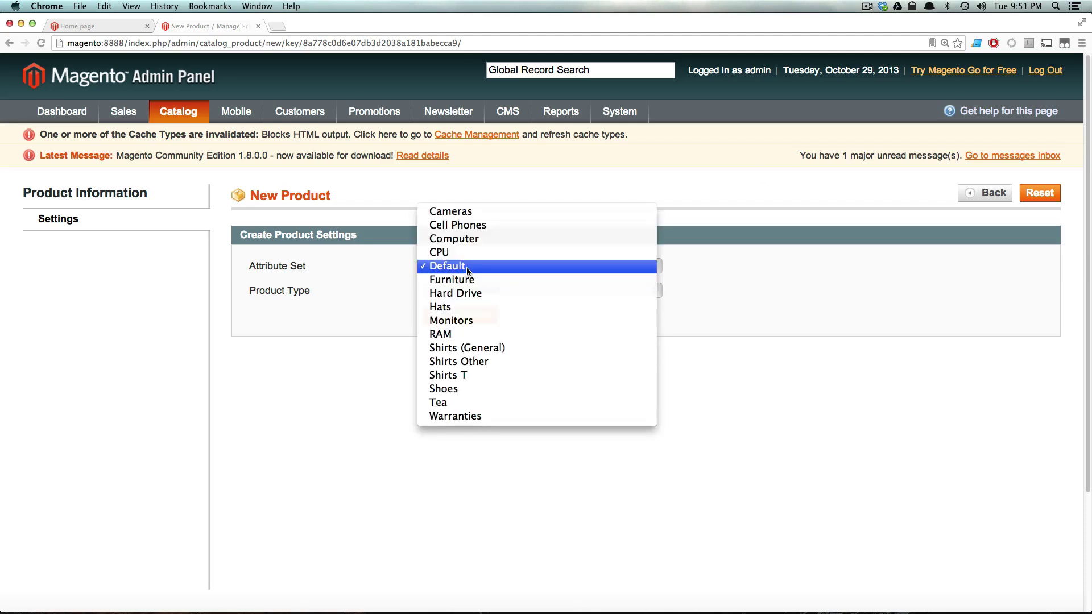
left_click(467, 271)
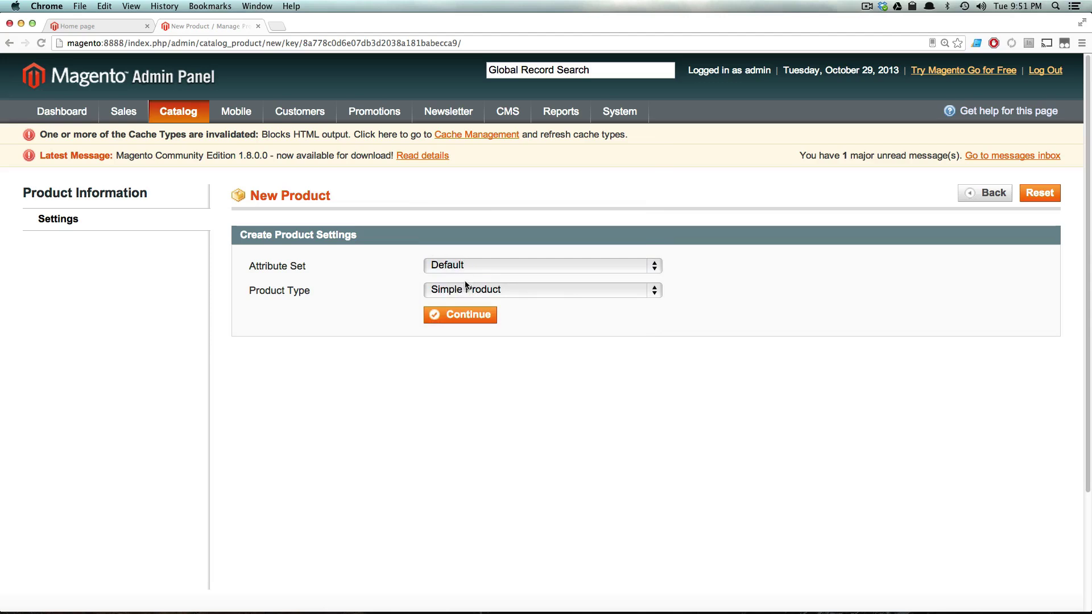
left_click(468, 289)
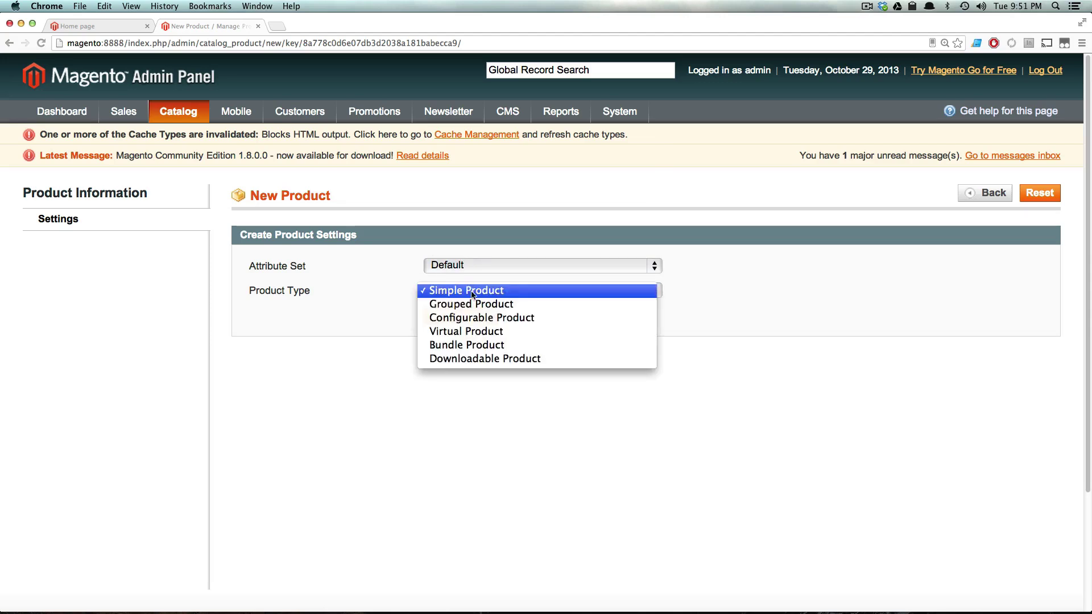
left_click(481, 346)
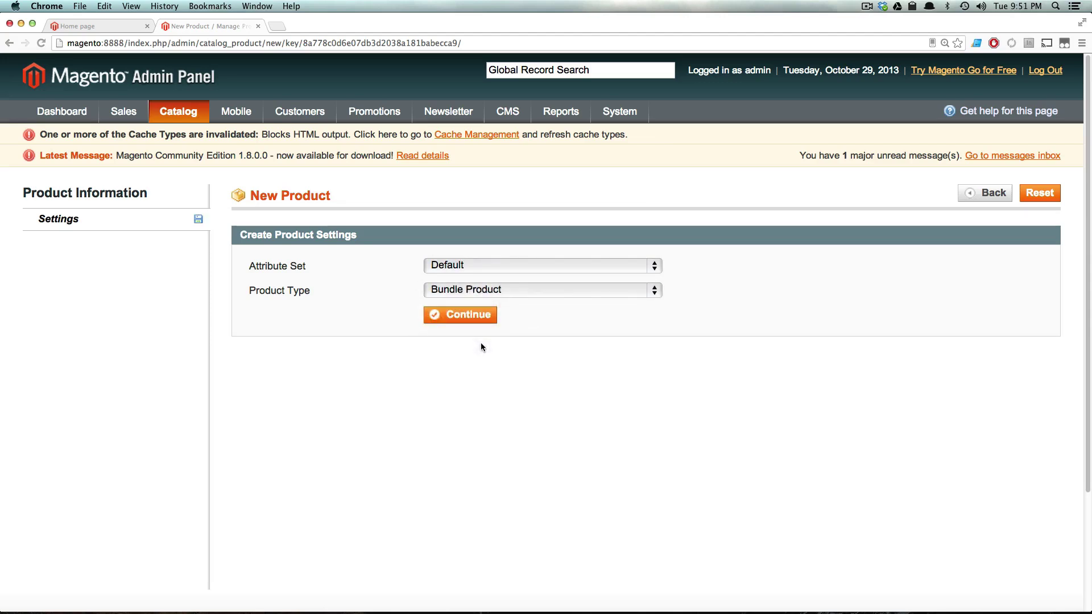
left_click(466, 321)
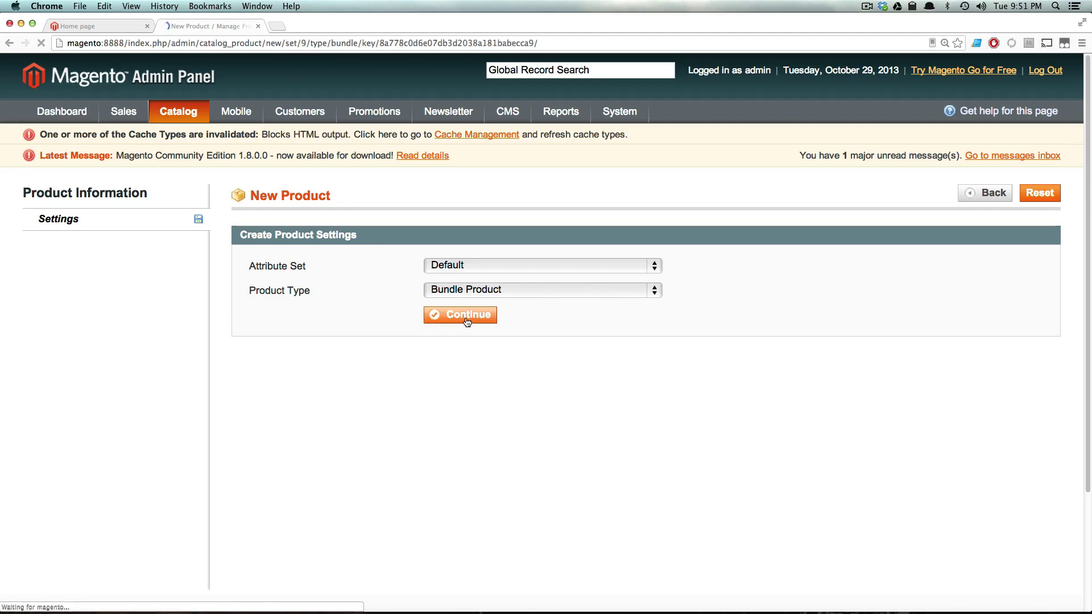
Name the product 'Level Up Computer' and enter dynamic SKU 123.
left_click(468, 272)
type("Level U")
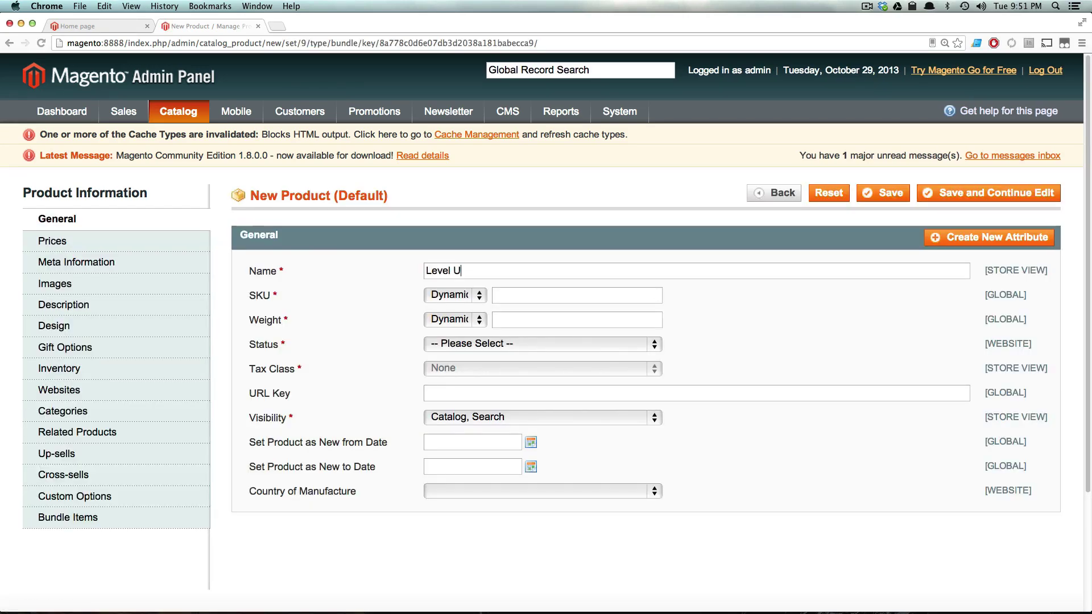
type("p compu")
key("BackSpace")
key("BackSpace")
key("BackSpace")
key("BackSpace")
key("BackSpace")
type("Computer")
left_click(461, 295)
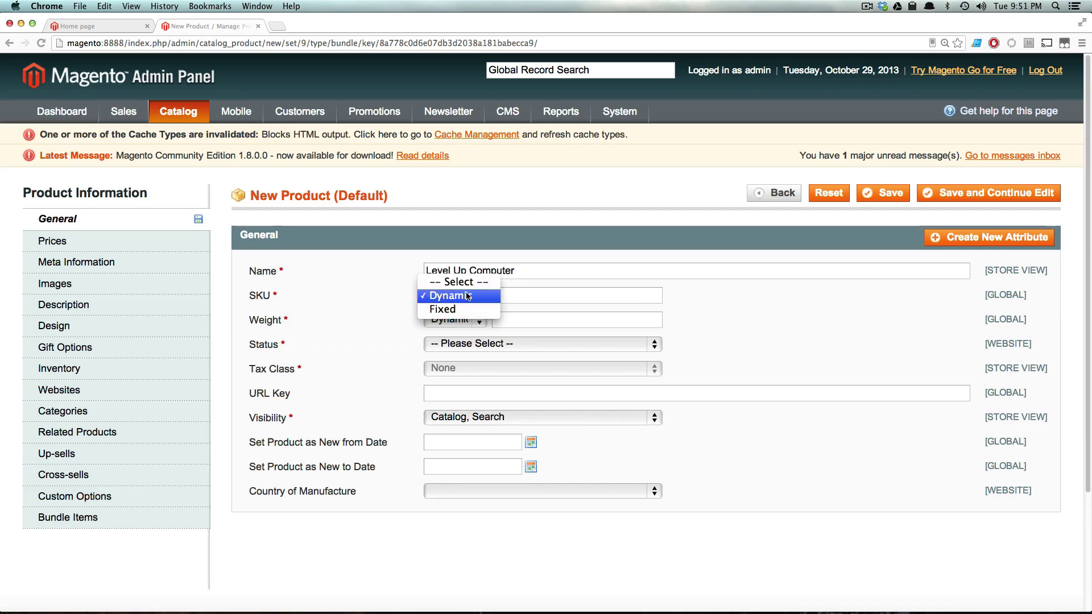
left_click(468, 300)
left_click(563, 298)
type("123")
Try a Fixed weight of 100, then revert the weight type to Dynamic.
left_click(466, 320)
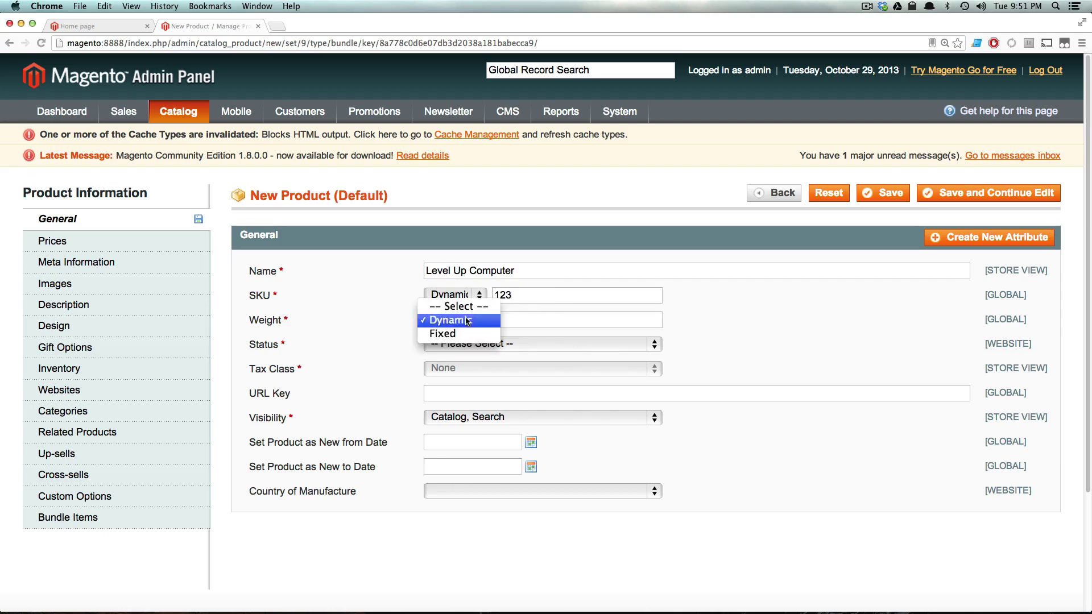
left_click(466, 321)
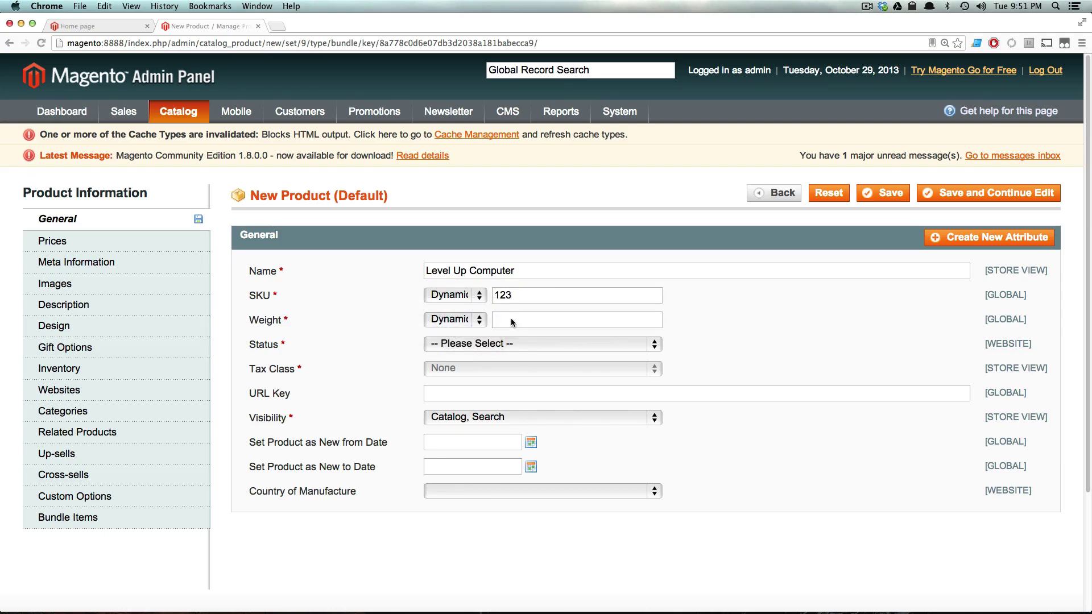
left_click(465, 320)
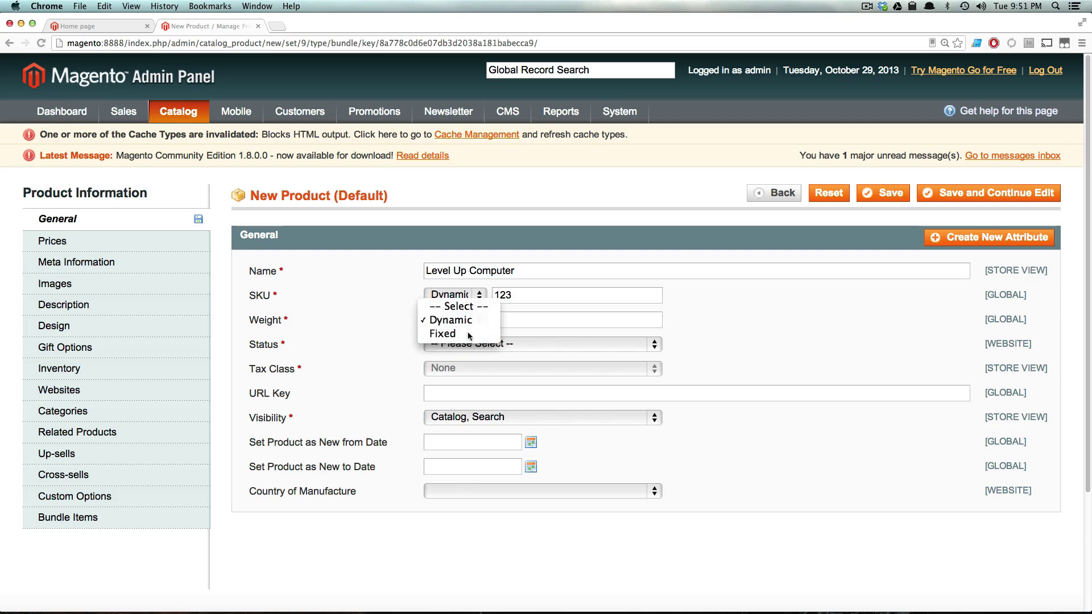
left_click(443, 334)
left_click(506, 320)
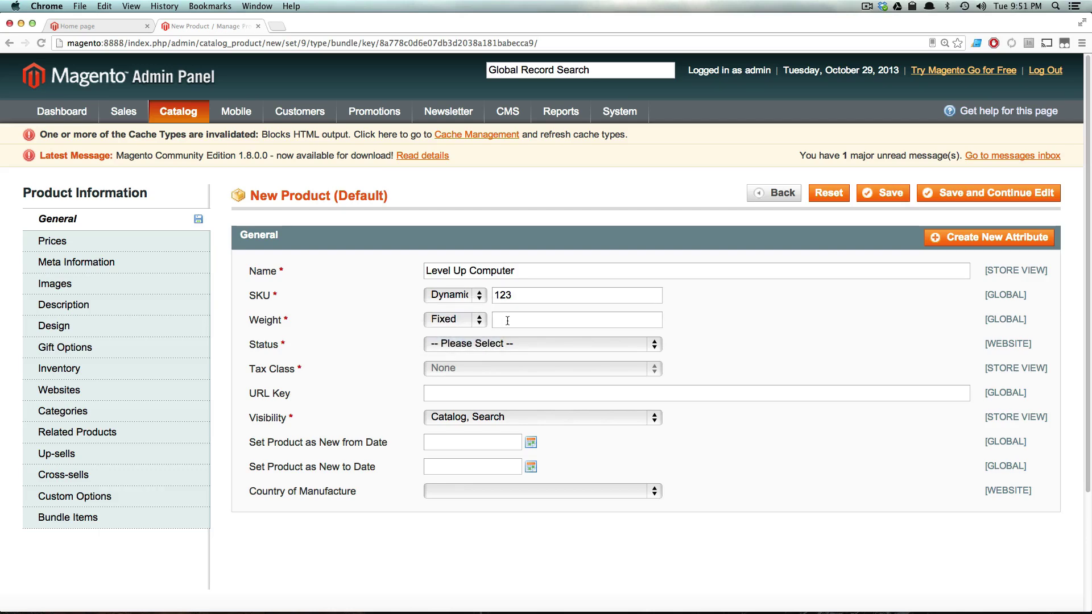
type("100")
left_click(472, 320)
left_click(462, 305)
Keep the SKU Dynamic and set a Fixed weight of 100.
left_click(466, 298)
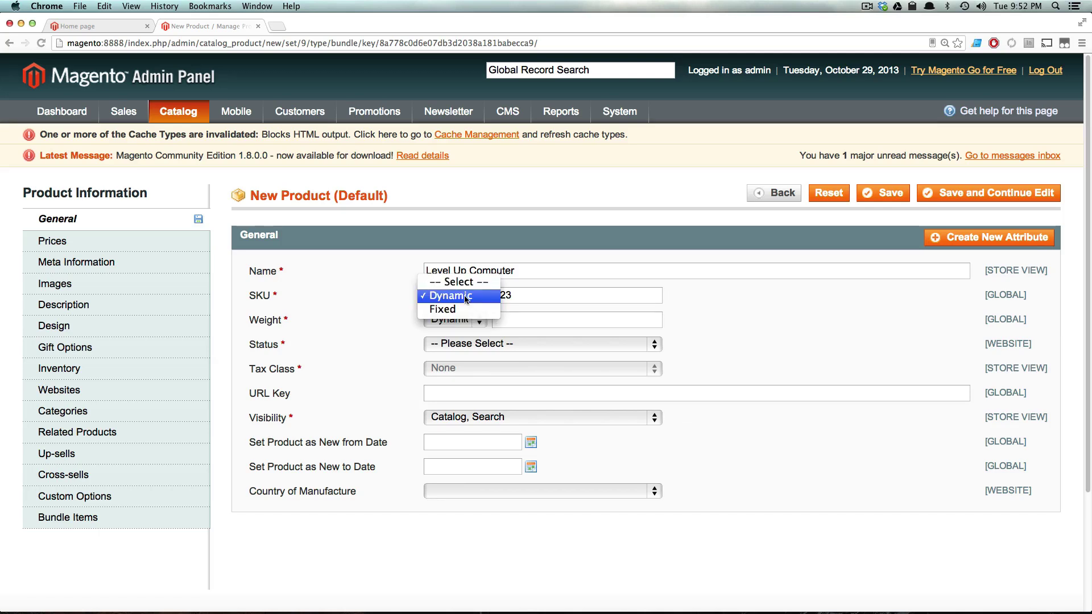
left_click(466, 298)
key("Tab")
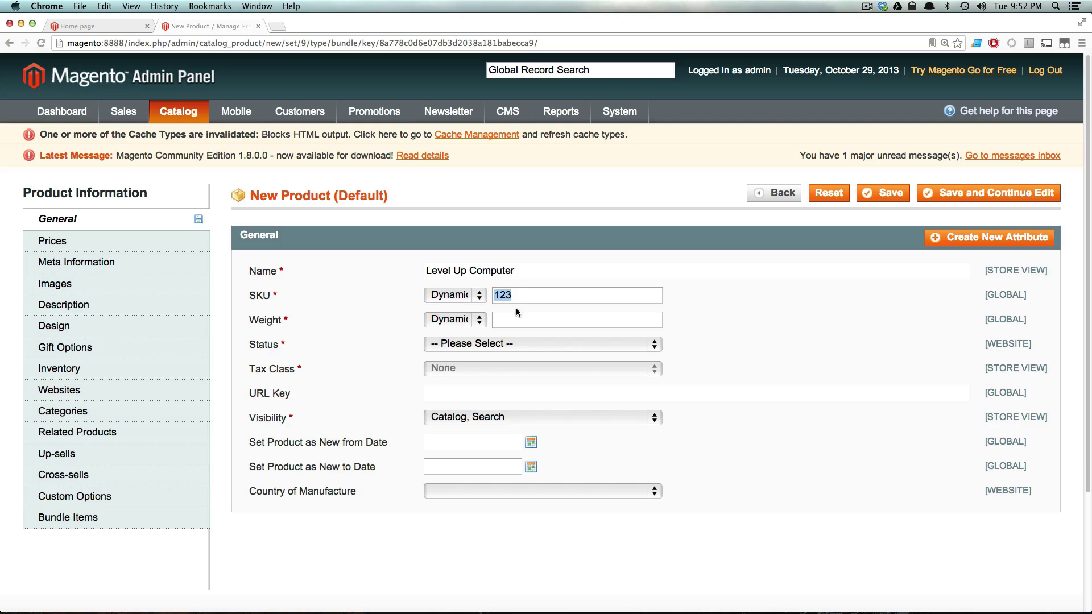
left_click(461, 319)
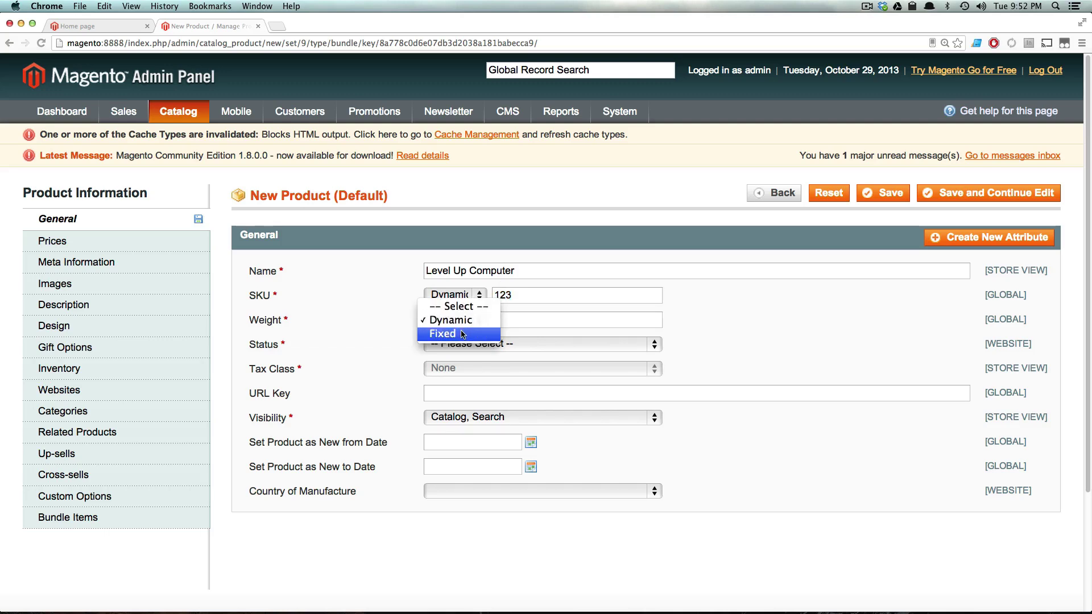
left_click(461, 334)
left_click(500, 320)
type("100")
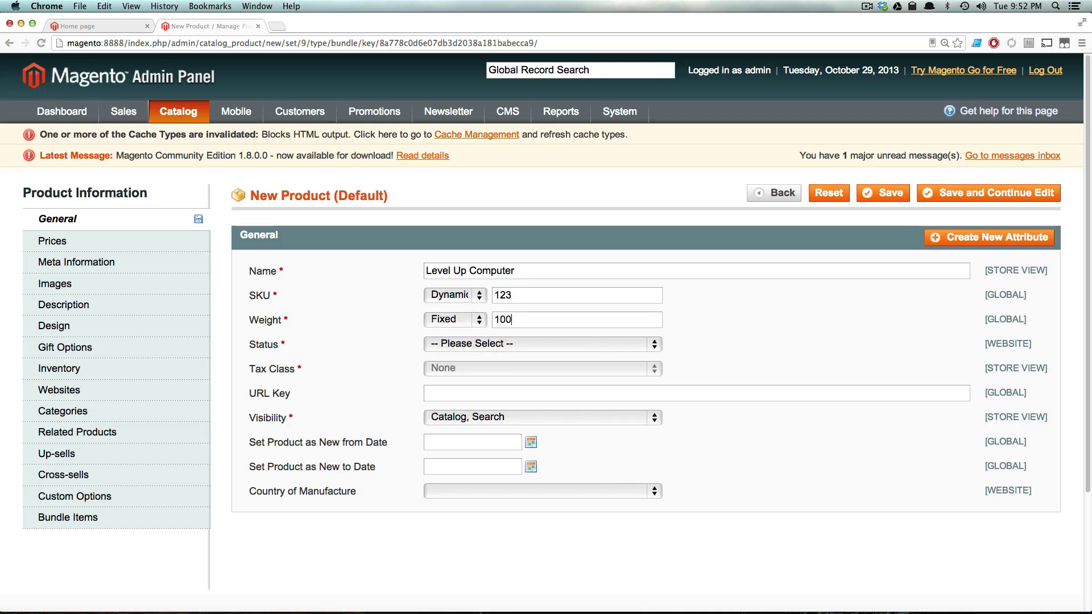
Set status to Enabled and keep visibility as Catalog, Search.
left_click(476, 345)
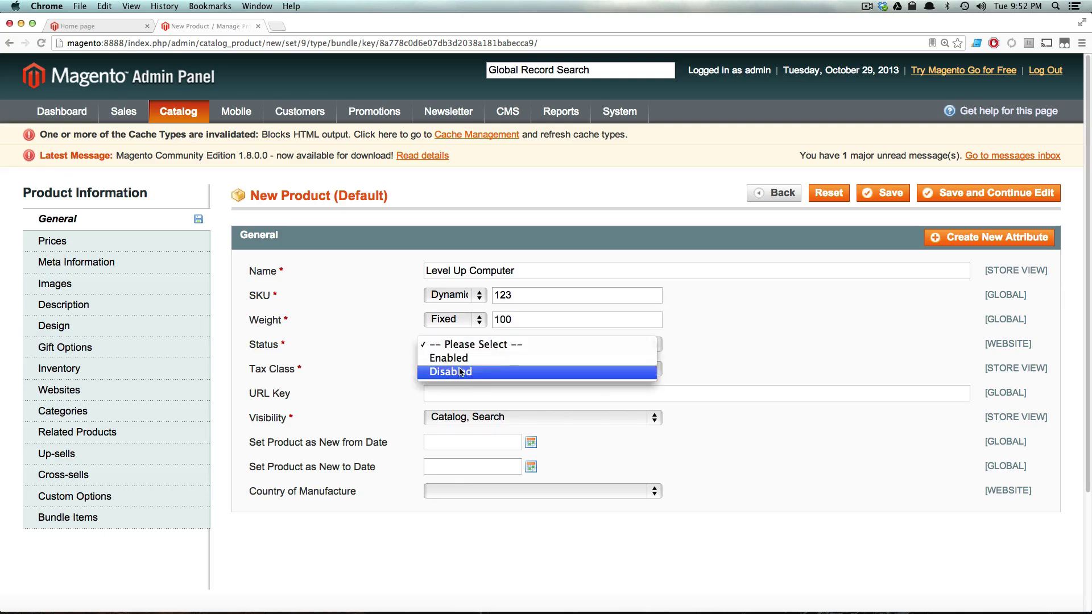
left_click(483, 357)
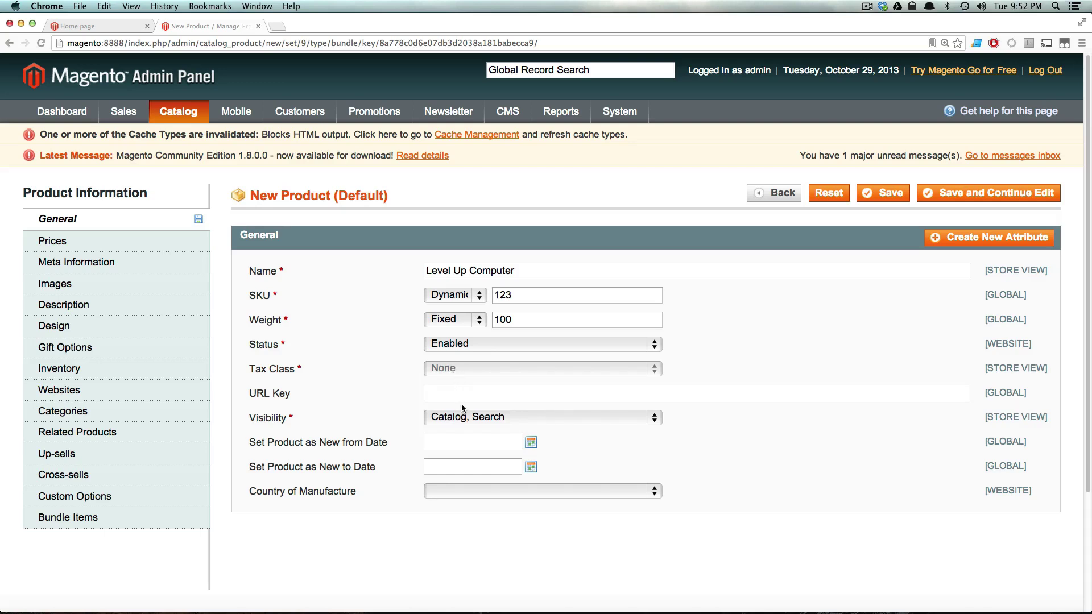
left_click(470, 417)
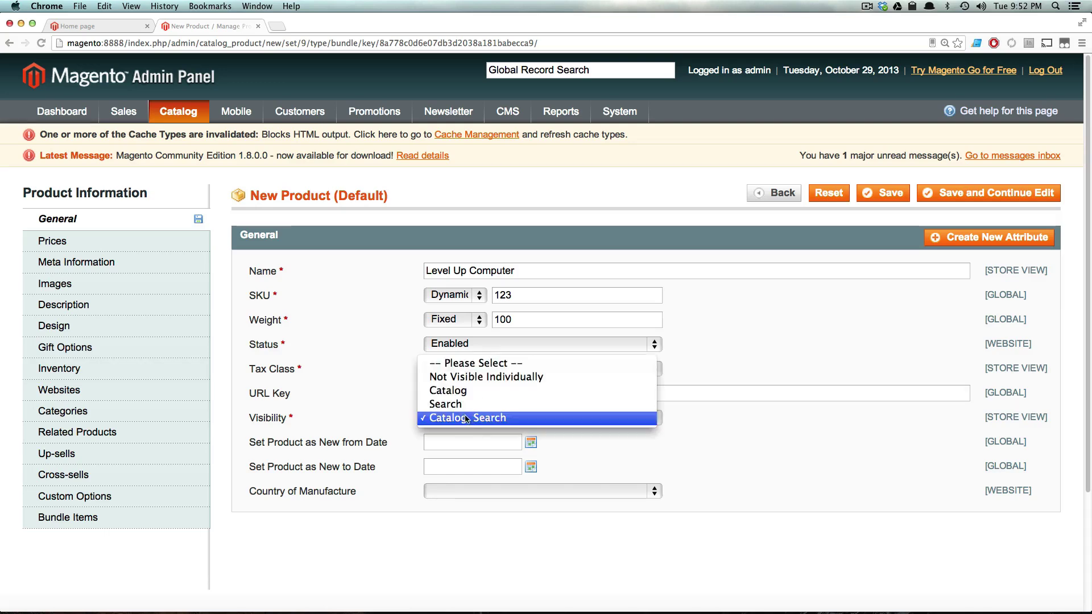
left_click(500, 419)
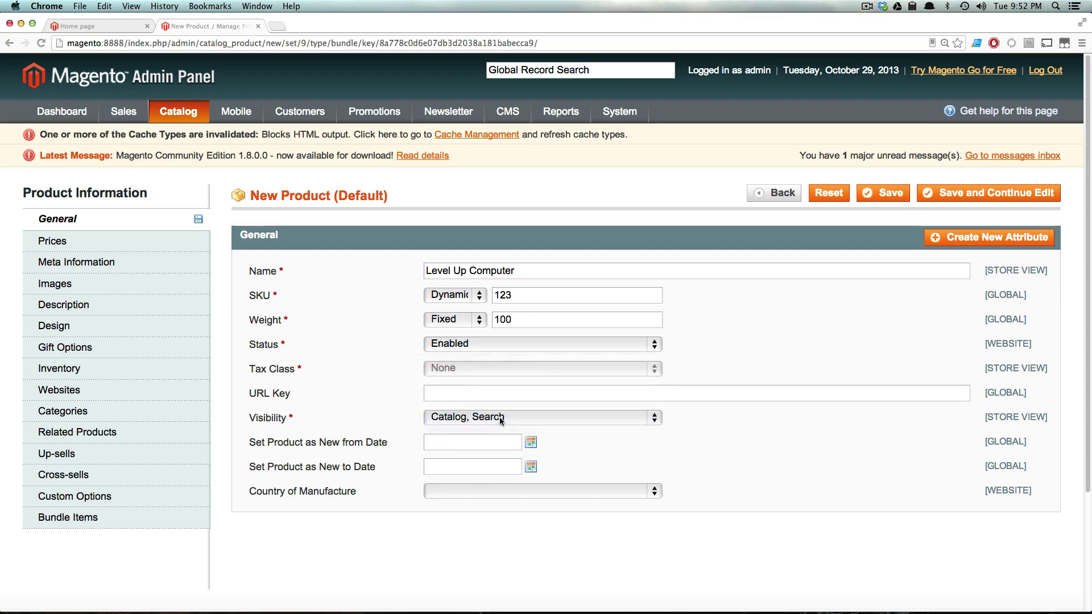
Keep the price type Dynamic and look over the Meta Information and Images sections.
left_click(62, 250)
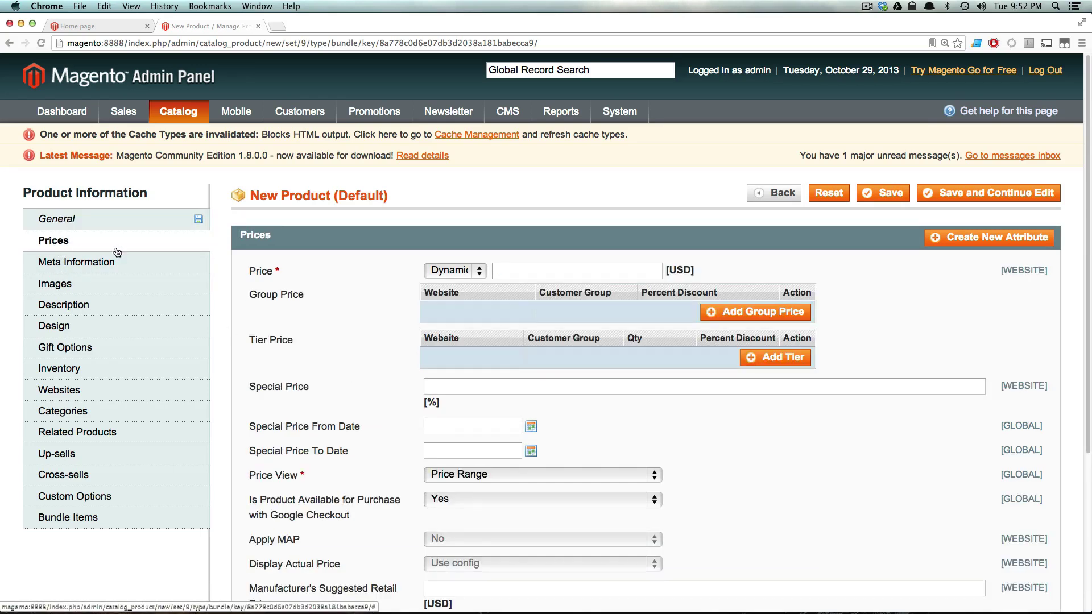
left_click(470, 271)
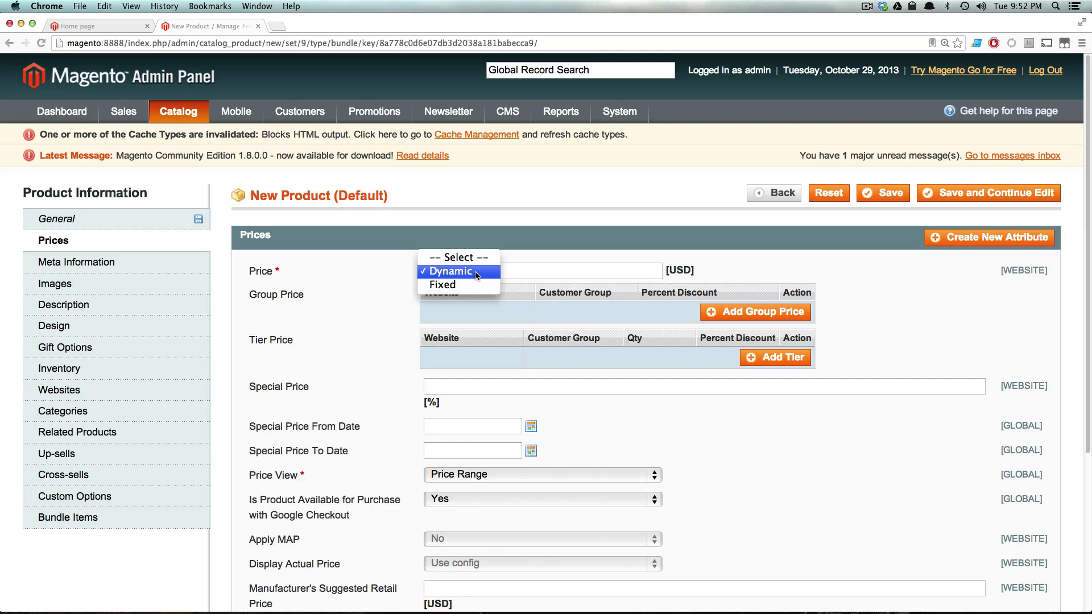
left_click(476, 273)
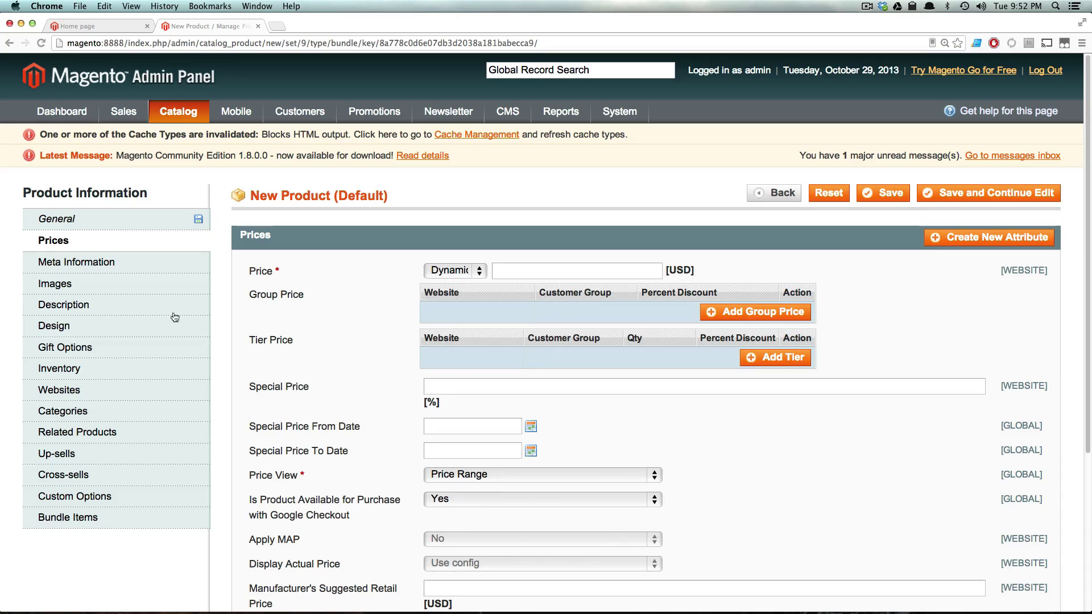
left_click(77, 263)
left_click(509, 275)
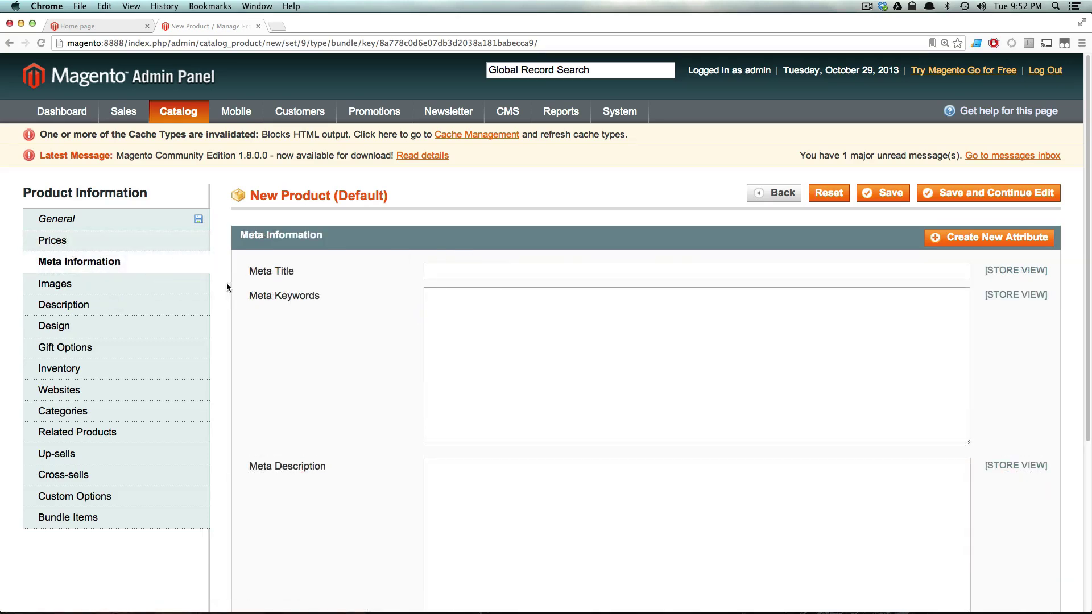
left_click(94, 295)
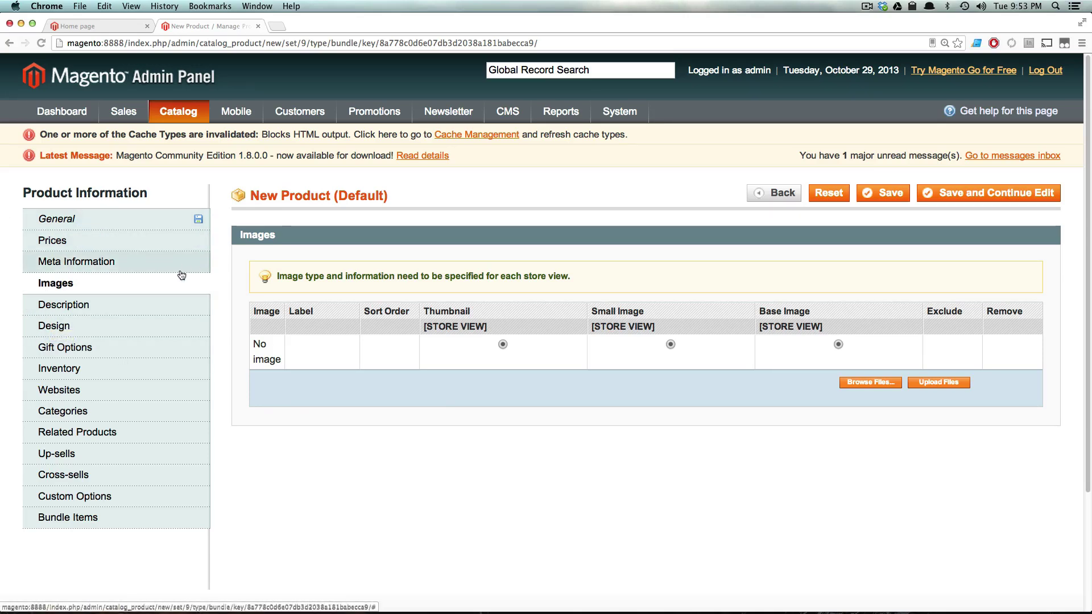
Paste the '6 of our most popular blooms…' text into Description and Short Description.
left_click(137, 305)
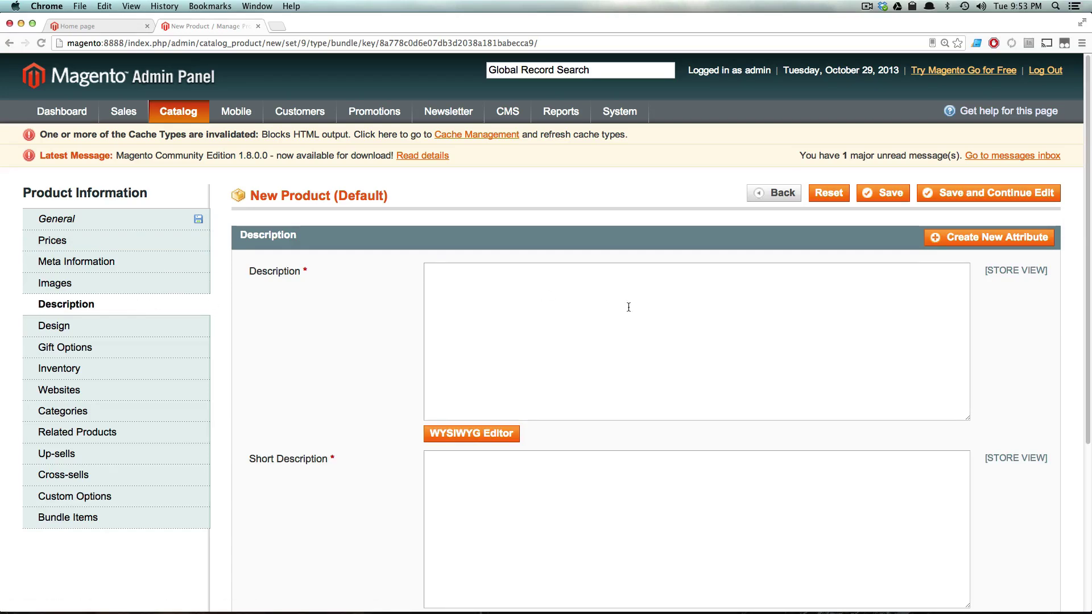
key("super+shift+v")
mouse_move(676, 323)
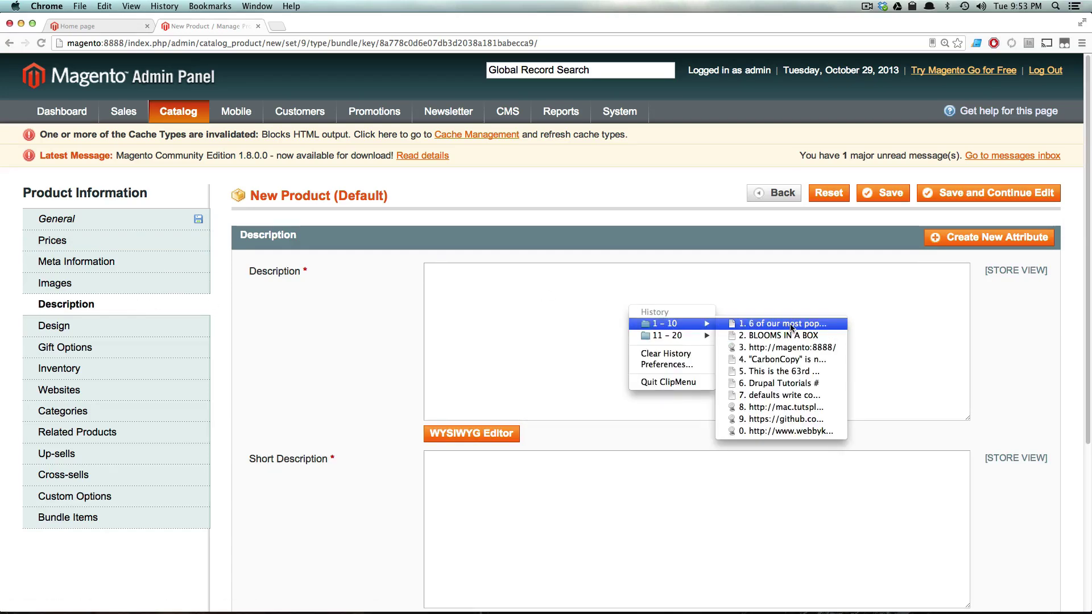
left_click(791, 326)
left_click(641, 483)
key("super+shift+v")
mouse_move(695, 494)
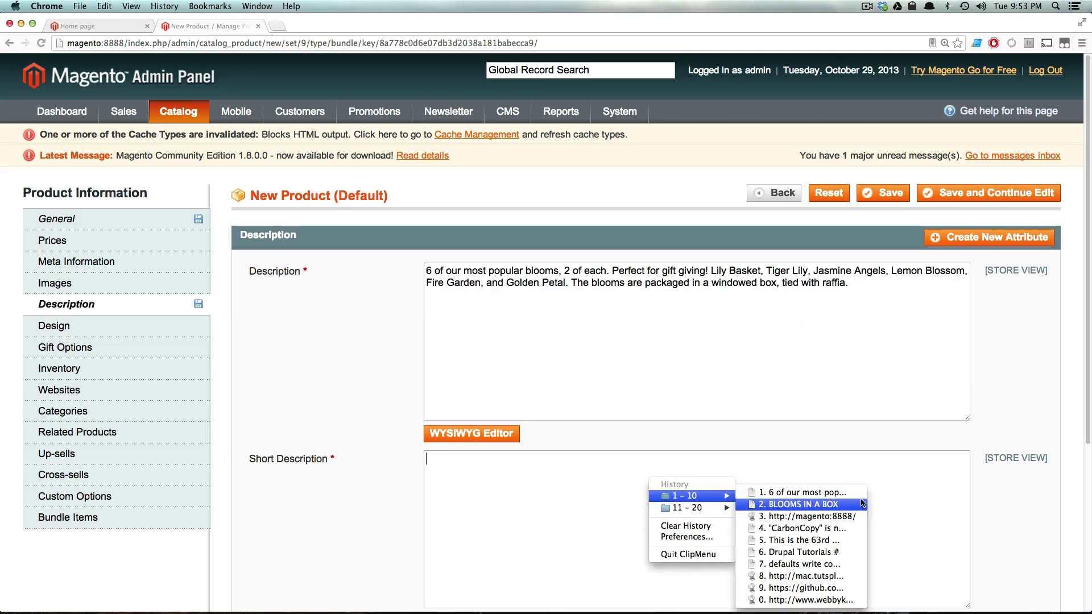
left_click(768, 491)
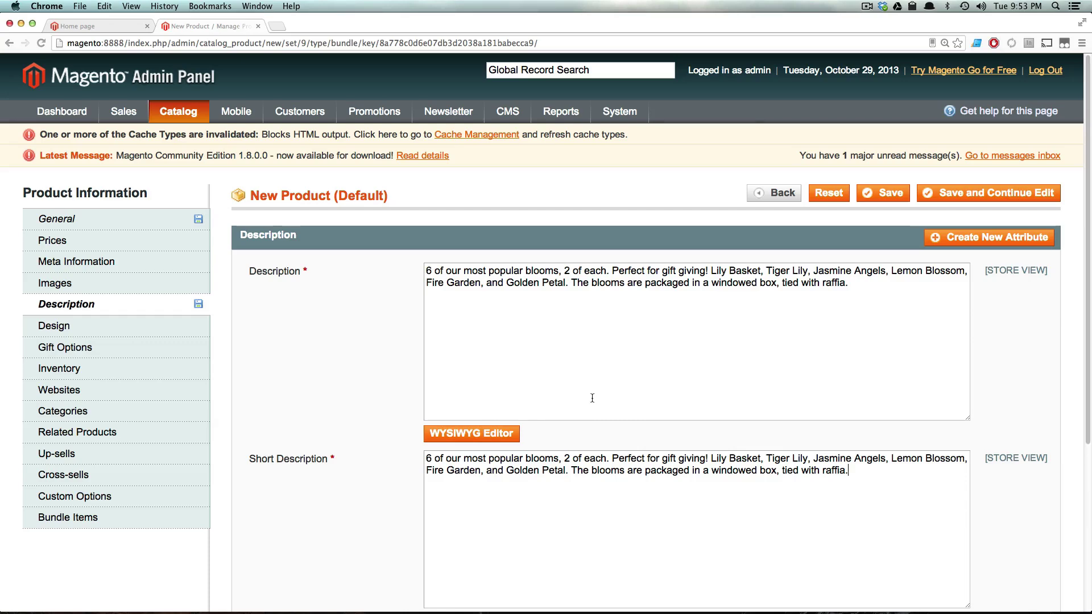
Look over the Design and Gift Options sections, then set Stock Availability to In Stock.
left_click(85, 326)
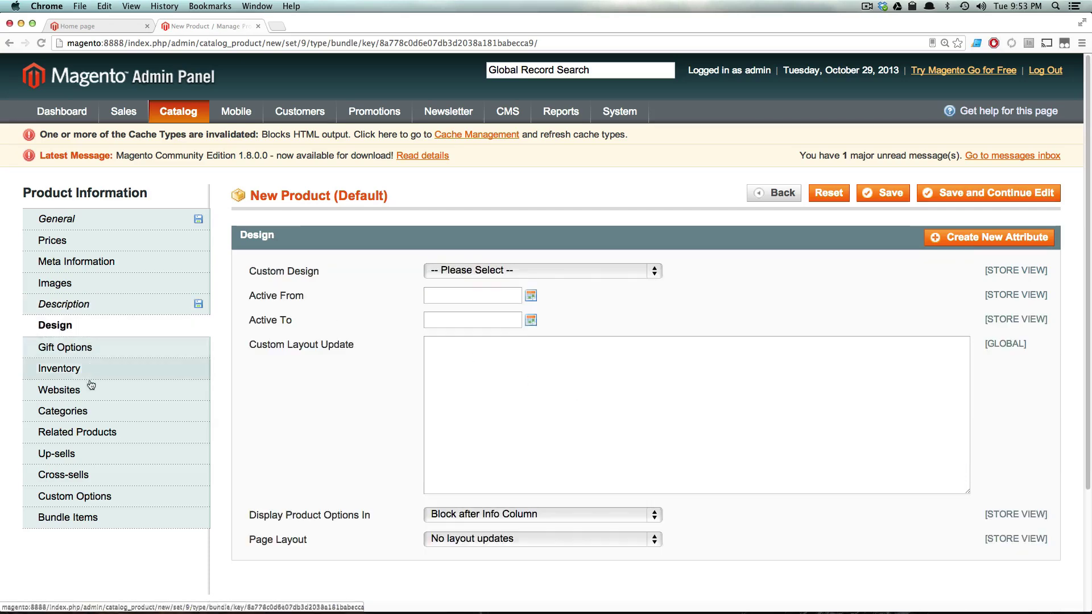
left_click(97, 347)
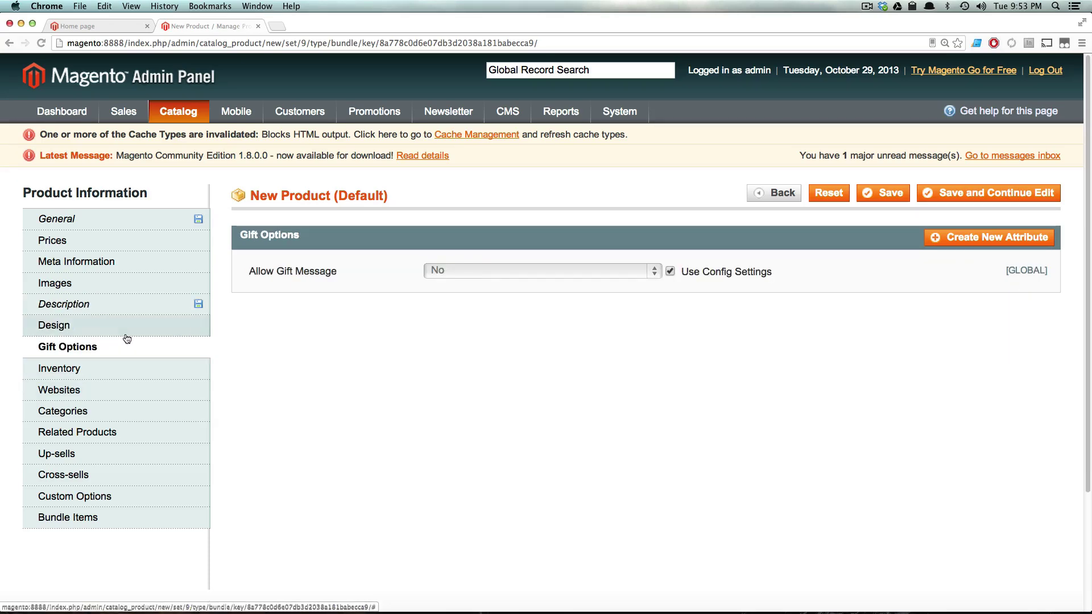
left_click(126, 336)
left_click(115, 349)
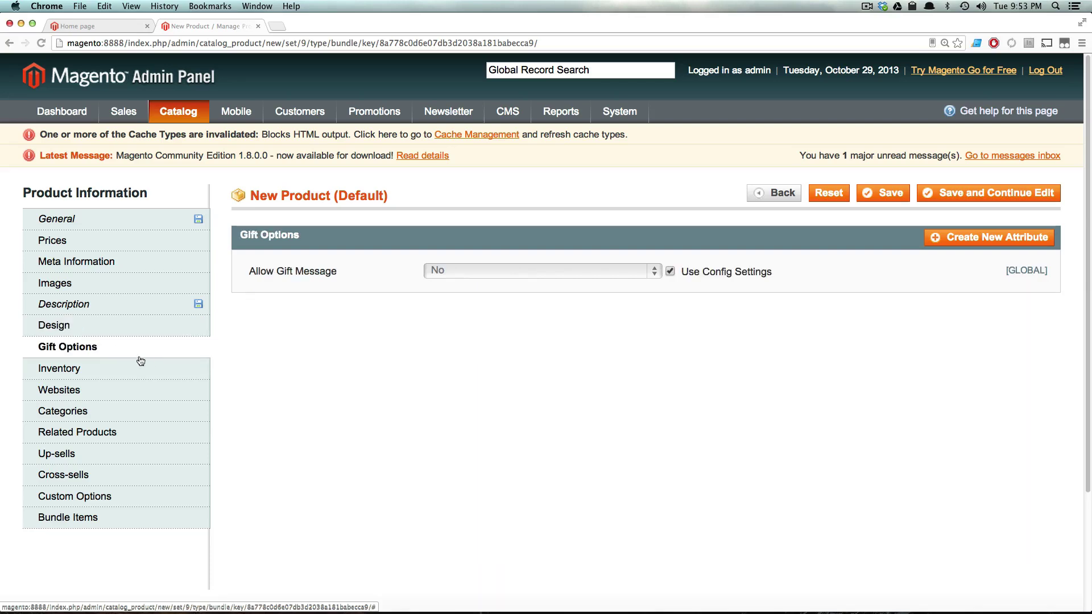
left_click(108, 373)
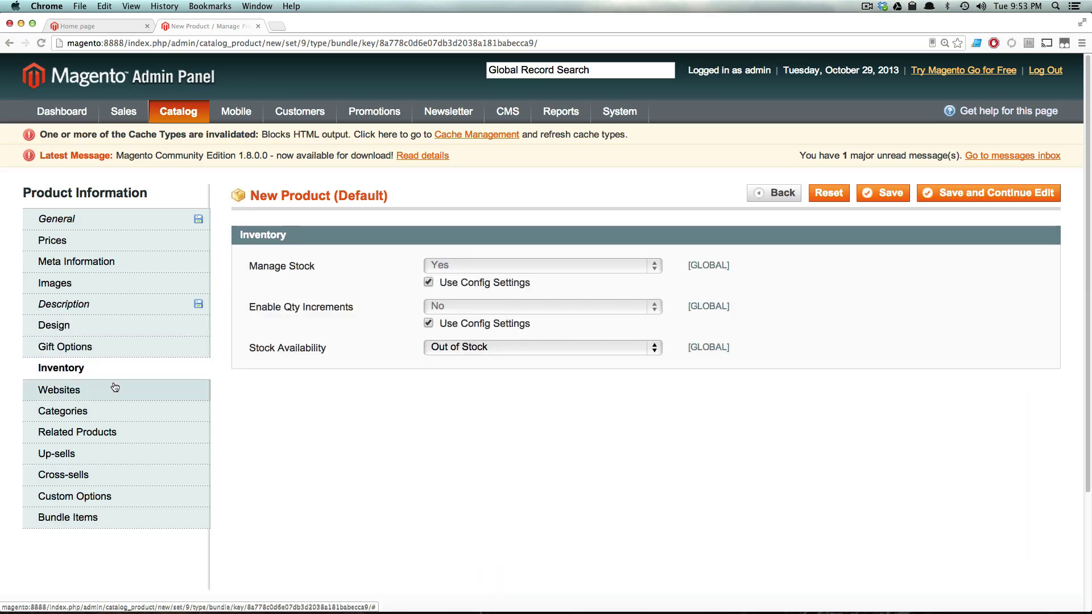
left_click(489, 350)
left_click(483, 337)
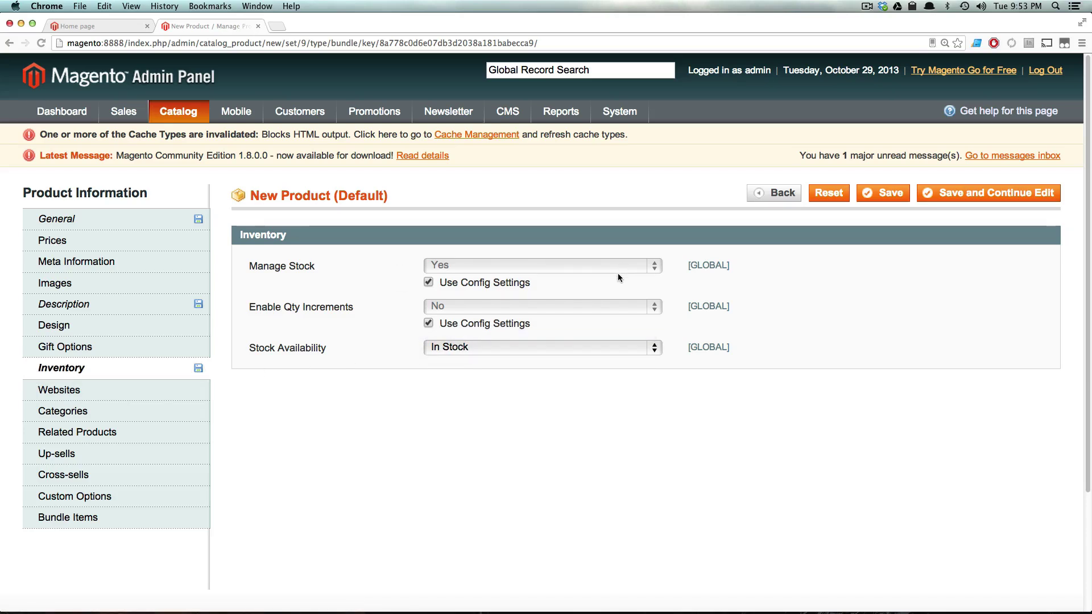
Assign the product to Main Website and to Root Catalog, Electronics, Computers, Build Your Own.
left_click(114, 390)
left_click(282, 267)
left_click(143, 419)
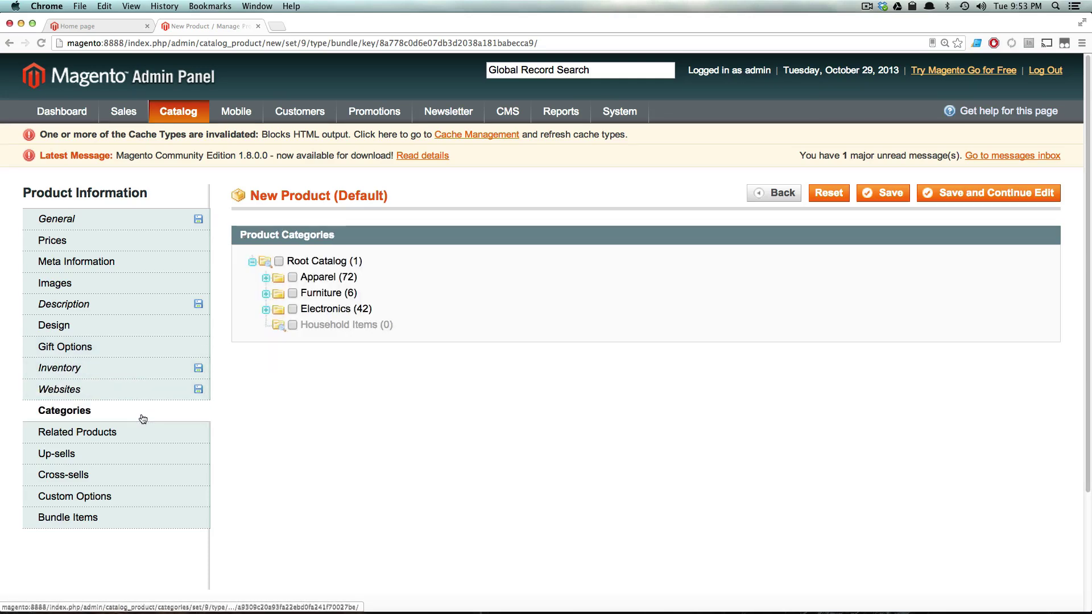
left_click(279, 261)
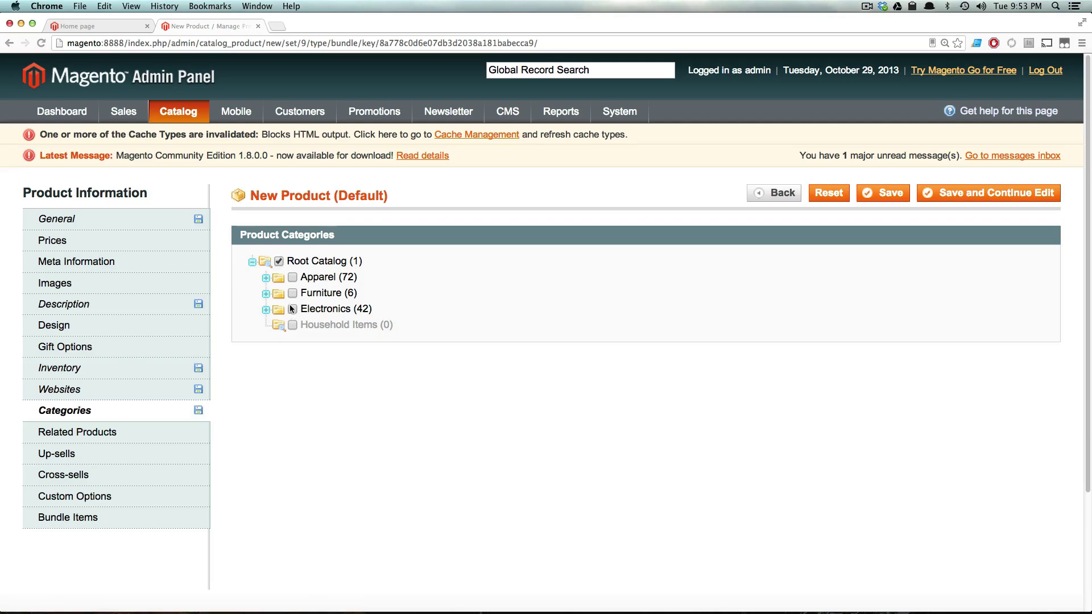
left_click(289, 307)
left_click(306, 357)
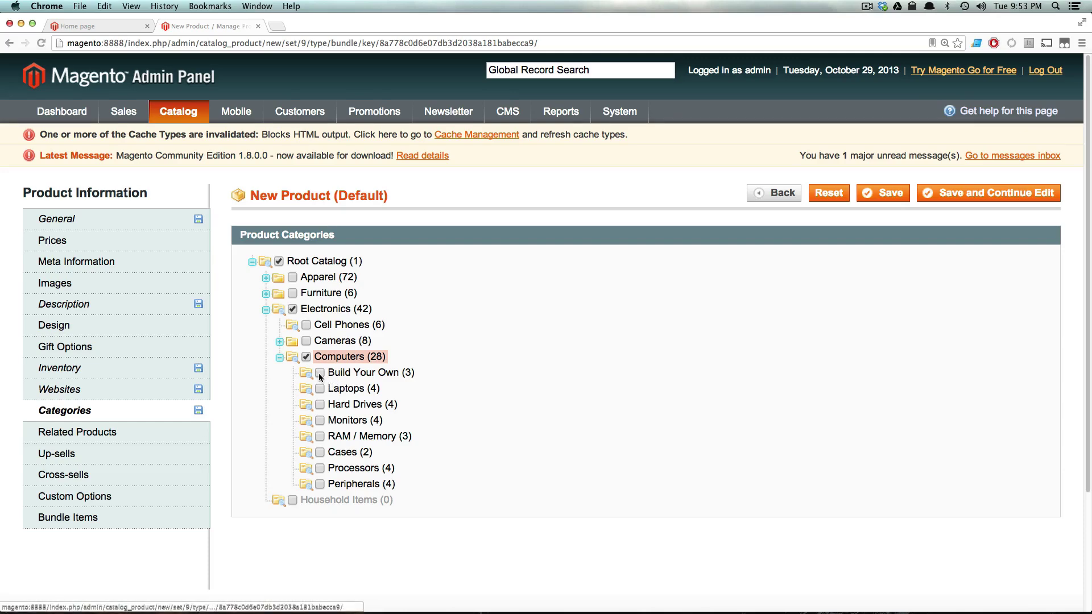
left_click(319, 373)
Check Related Products and Custom Options, reading the dynamic-pricing warning.
left_click(91, 434)
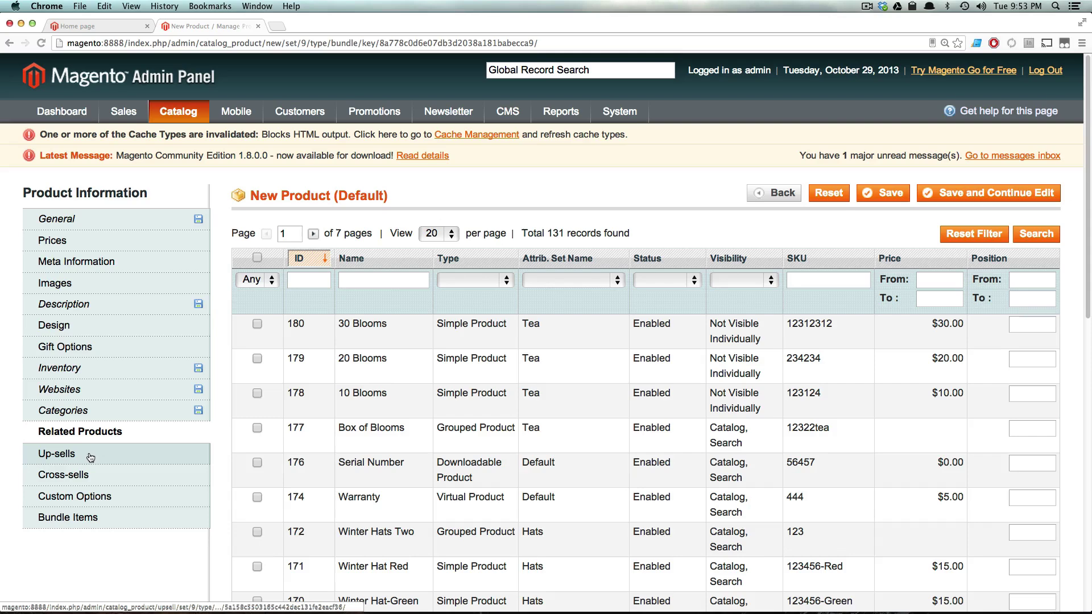
left_click(89, 497)
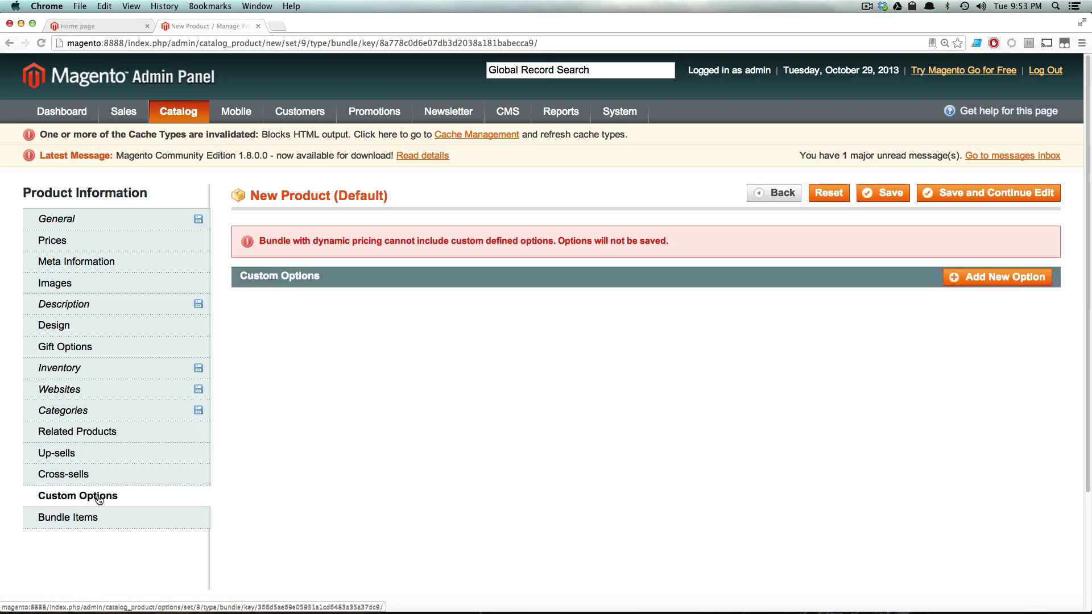
left_click_drag(266, 240, 648, 242)
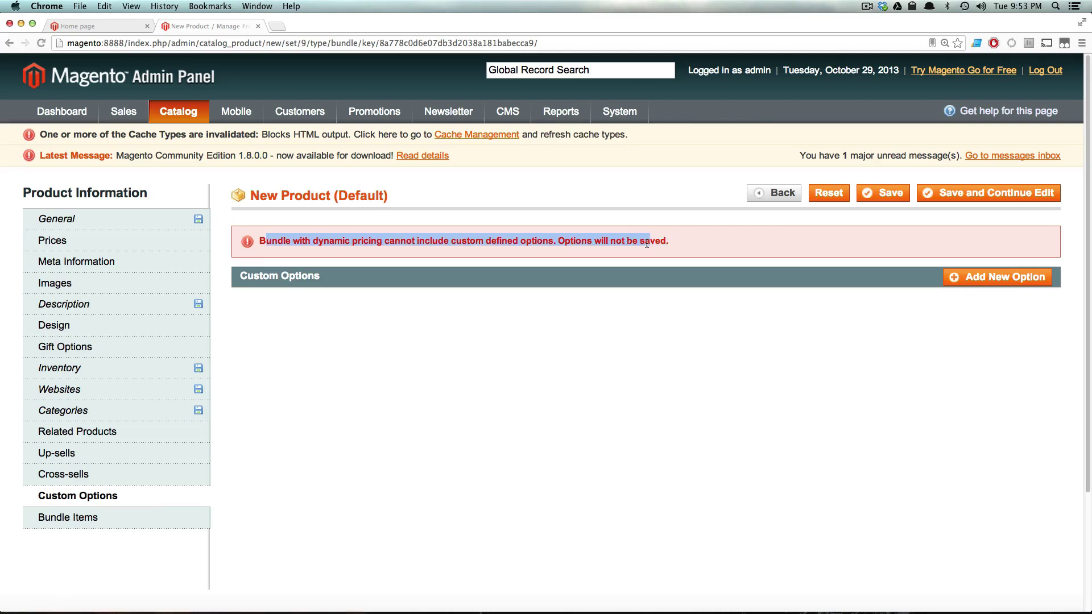
left_click(515, 266)
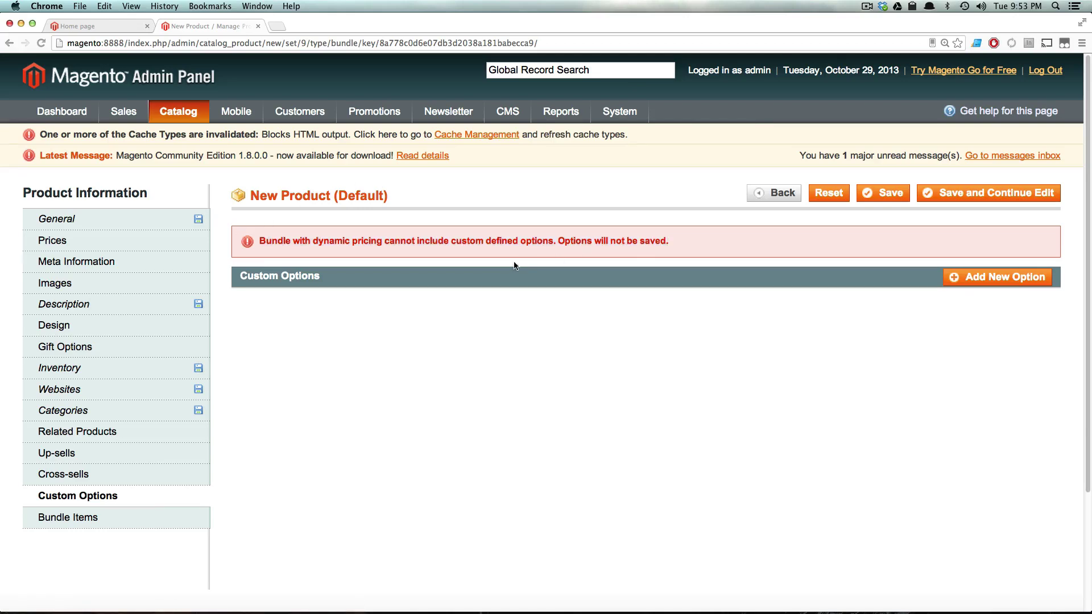
In Bundle Items, leave Ship Bundle Items set to Together.
left_click(73, 518)
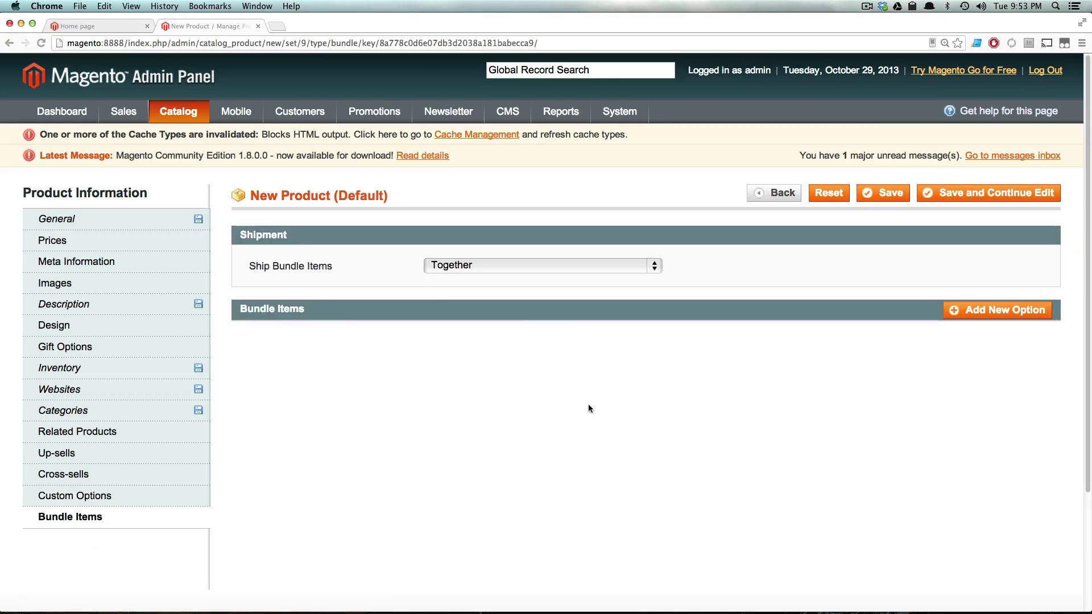
scroll(716, 289, "down", 2)
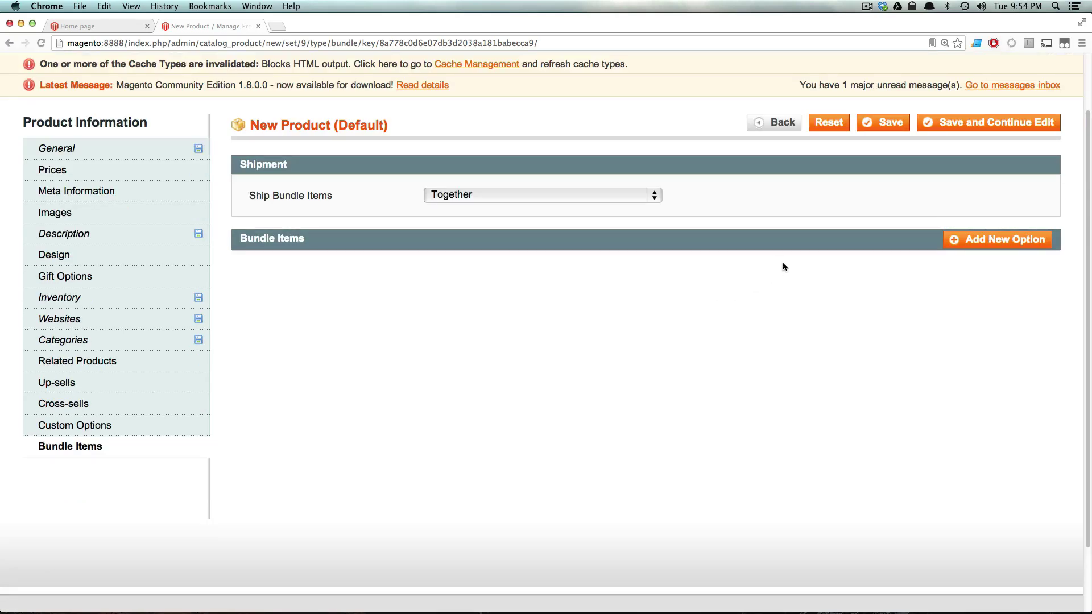
left_click(565, 199)
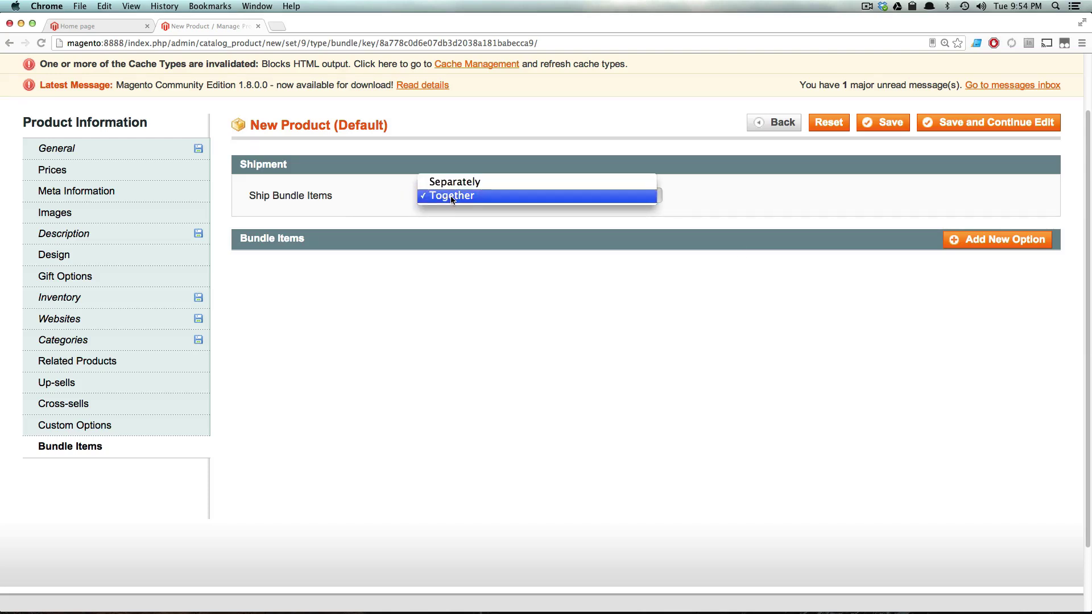
left_click(469, 197)
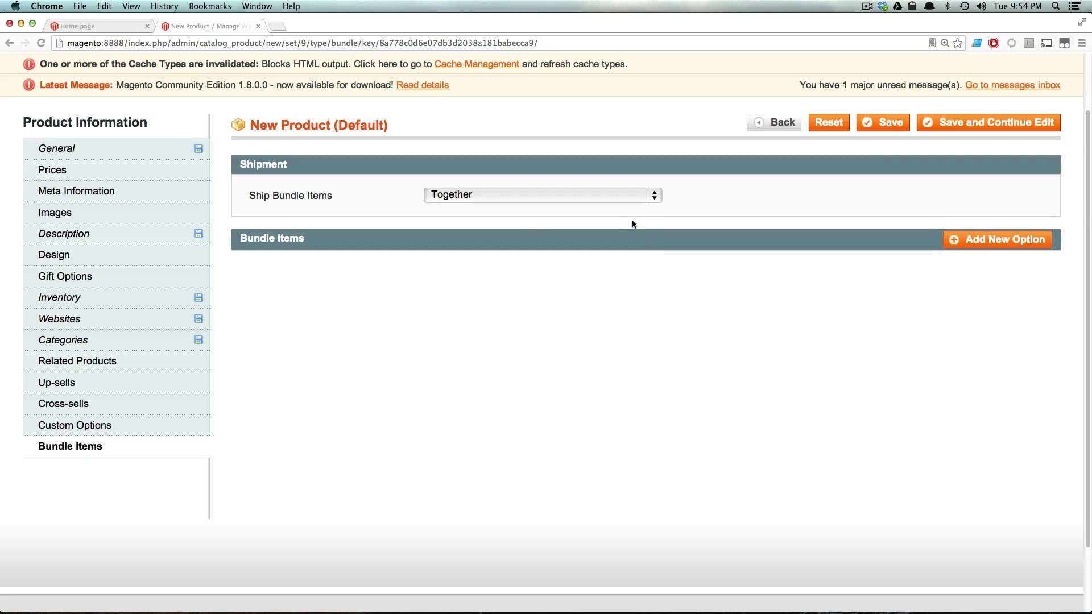
Add a bundle option titled Processor using Radio Buttons.
left_click(957, 245)
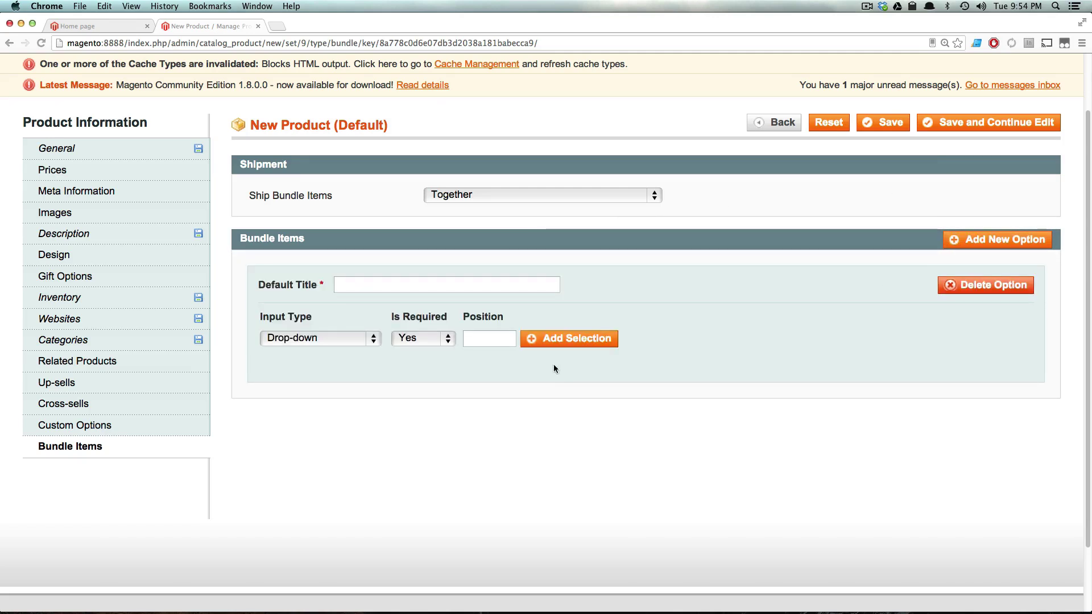
left_click(353, 284)
left_click(343, 340)
left_click(375, 283)
type("C")
type("Processor")
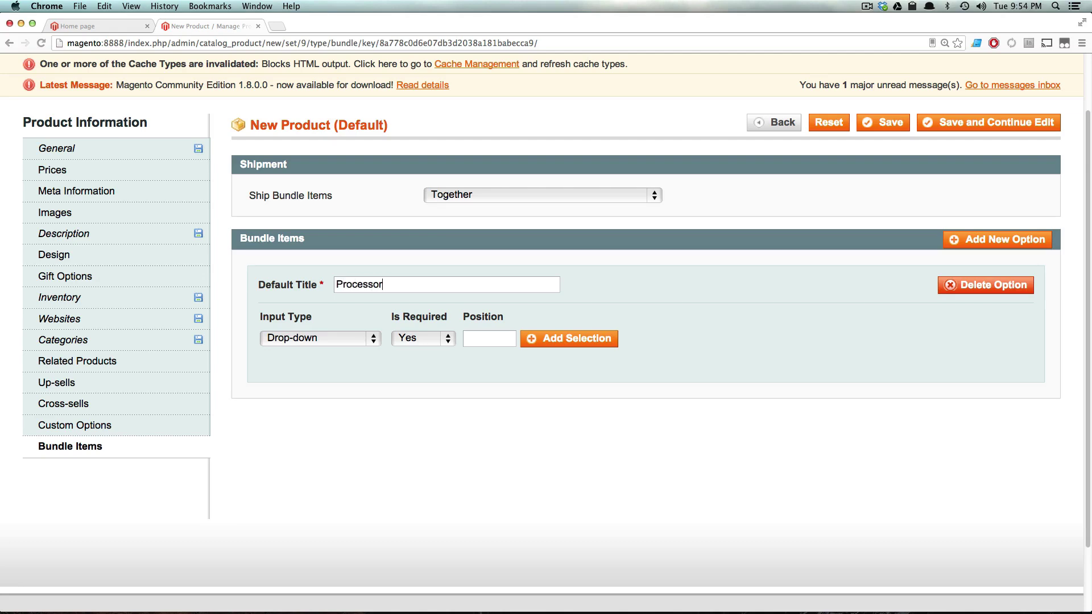
left_click(318, 336)
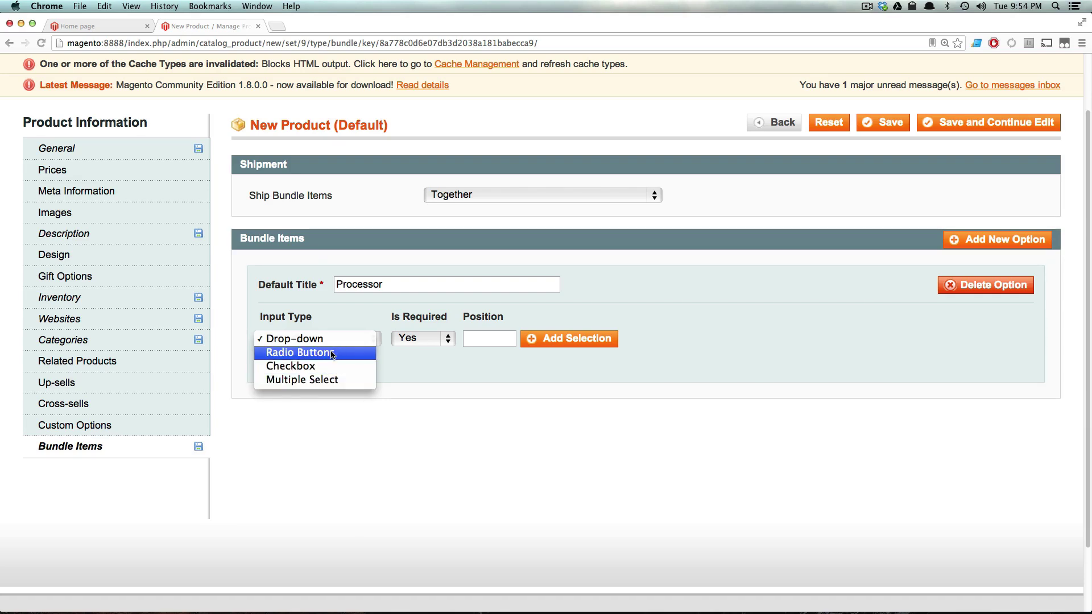
left_click(327, 353)
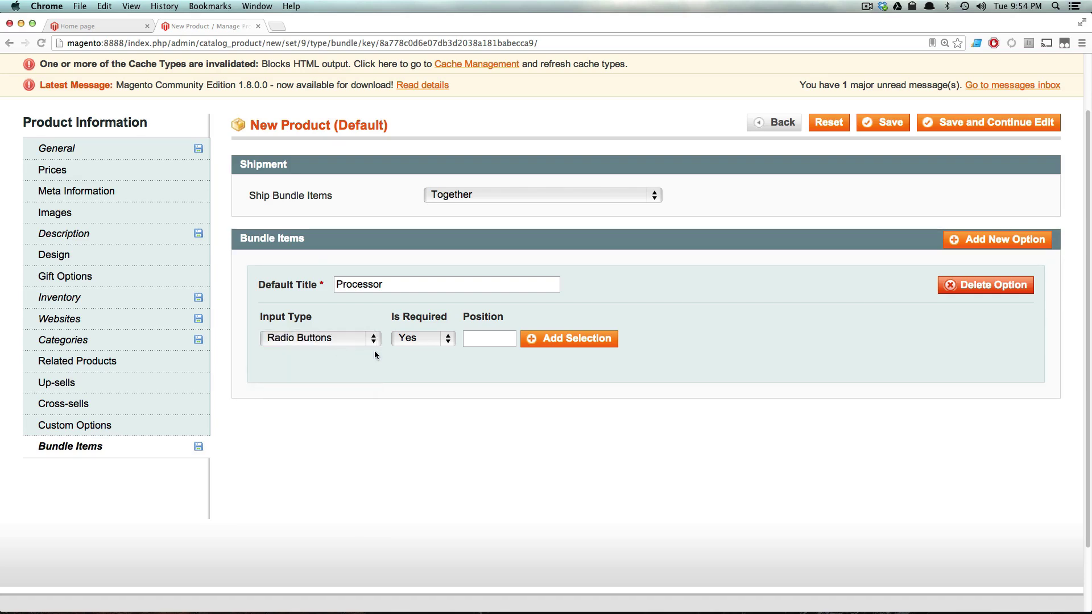
Make the Processor option required at position 0 and open its product picker.
left_click(421, 340)
left_click(422, 340)
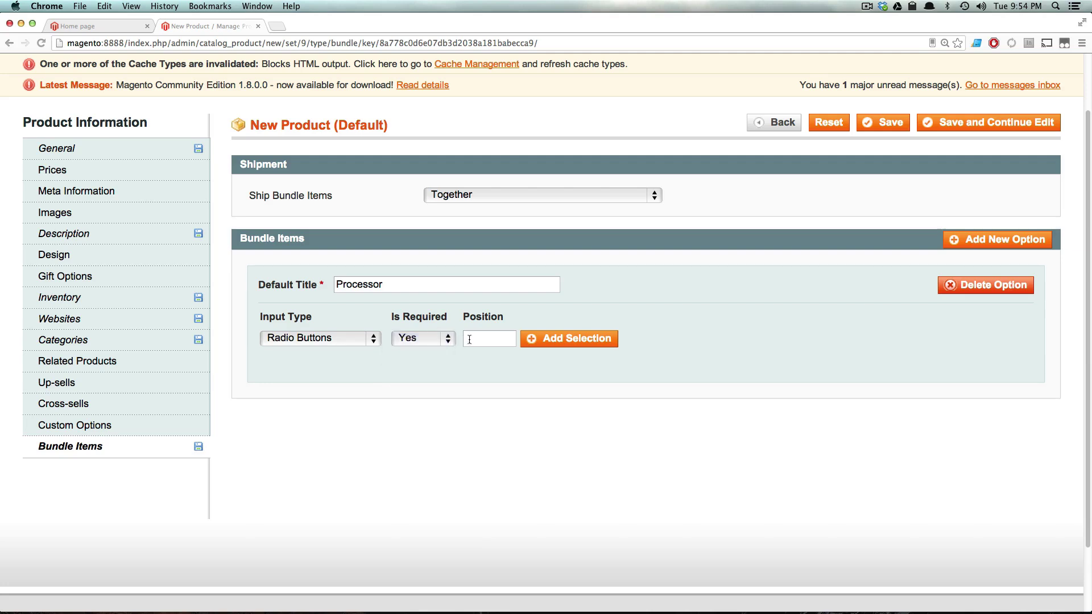
left_click(481, 339)
type("0")
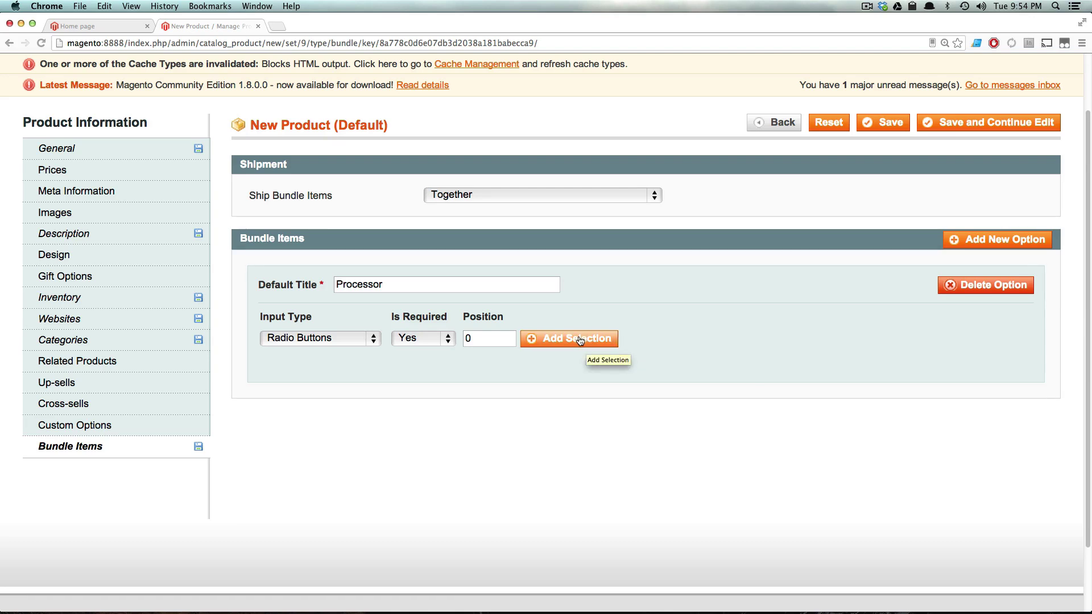
left_click(579, 341)
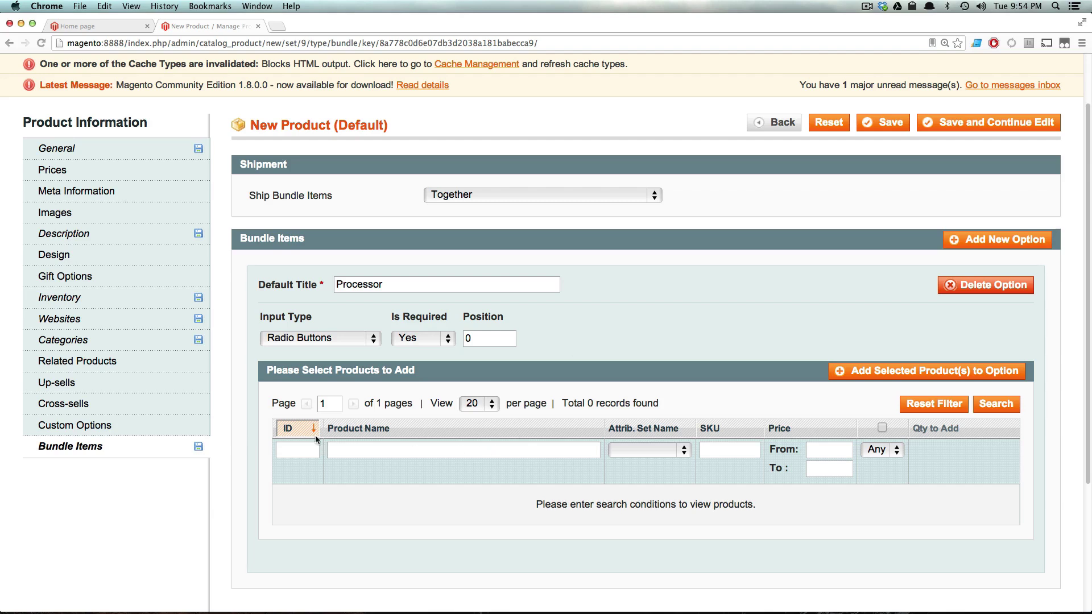
Filter the product grid to the CPU attribute set and review the four processors listed.
left_click(660, 453)
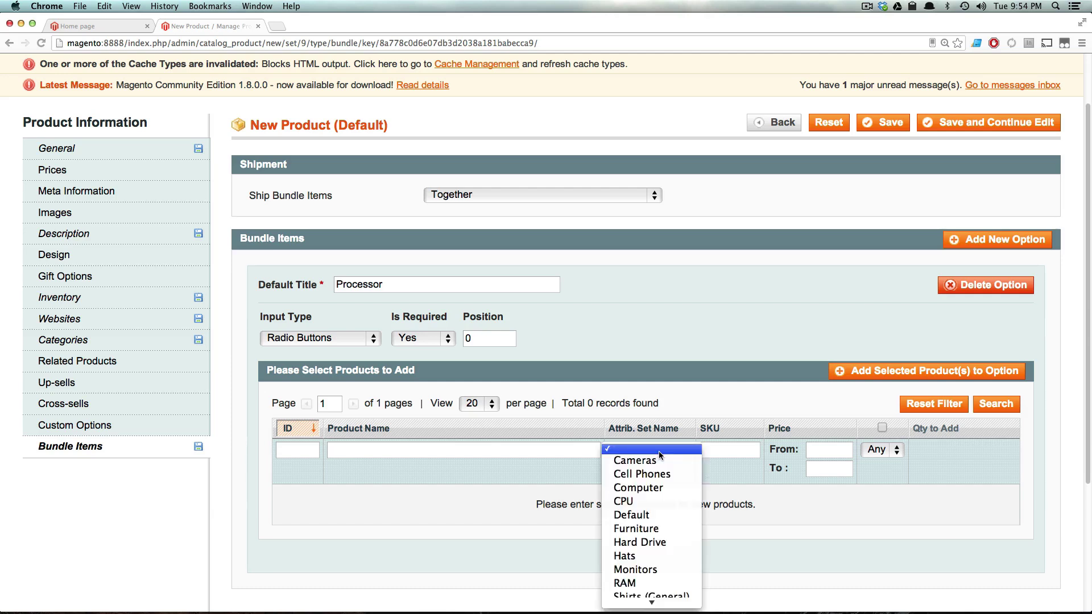
left_click(646, 502)
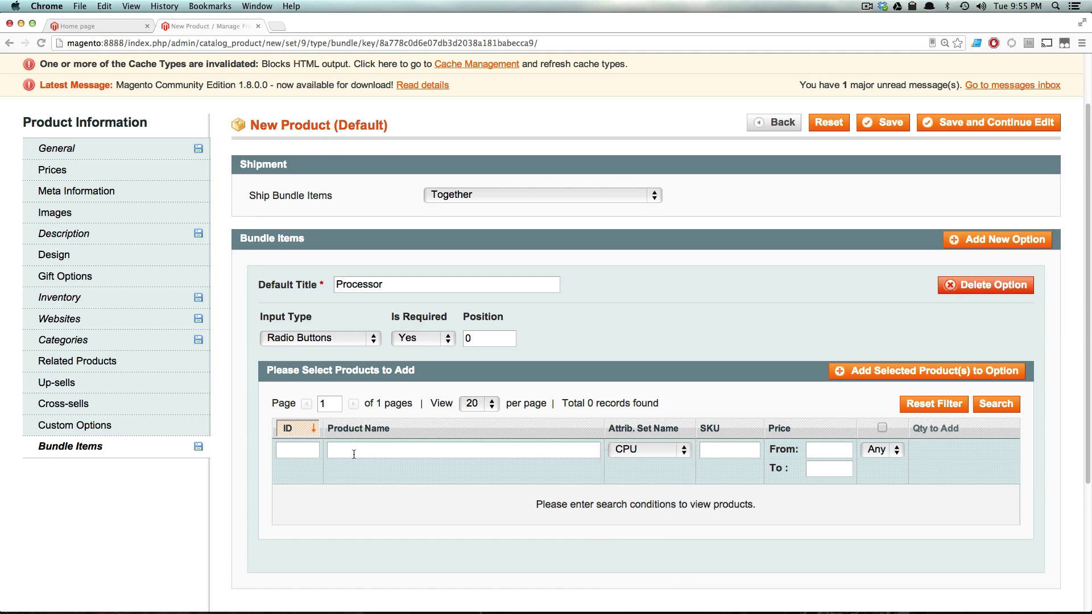
left_click(995, 405)
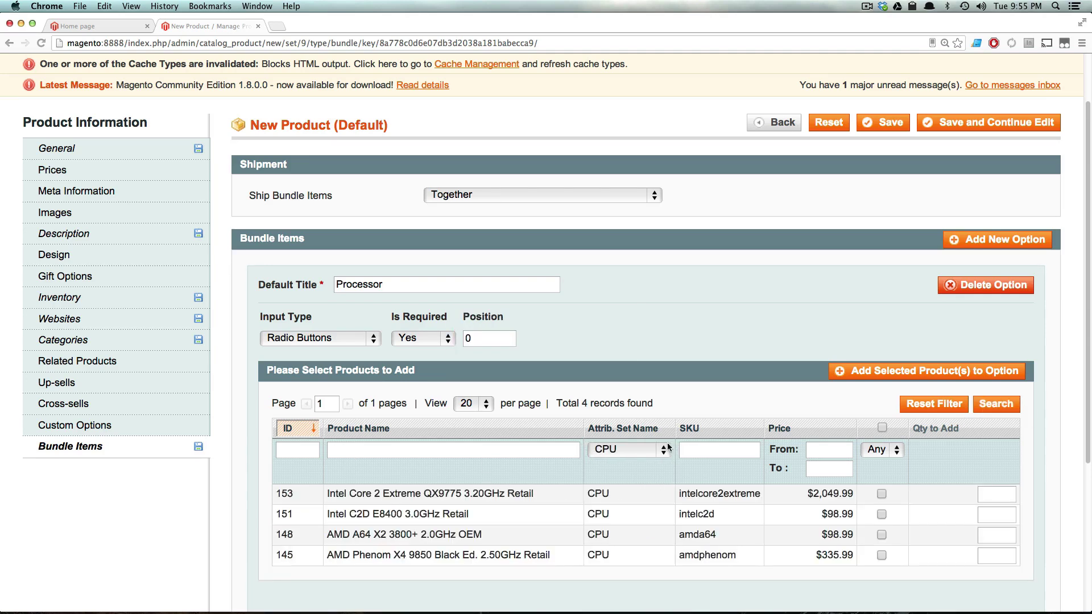
scroll(411, 450, "down", 2)
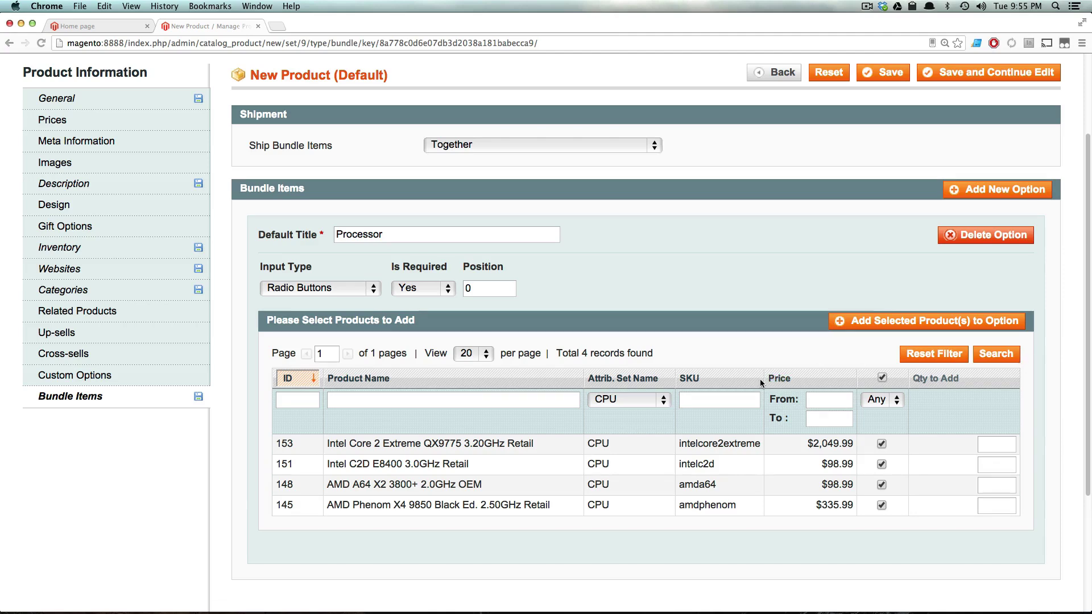
scroll(760, 378, "down", 3)
scroll(759, 379, "up", 3)
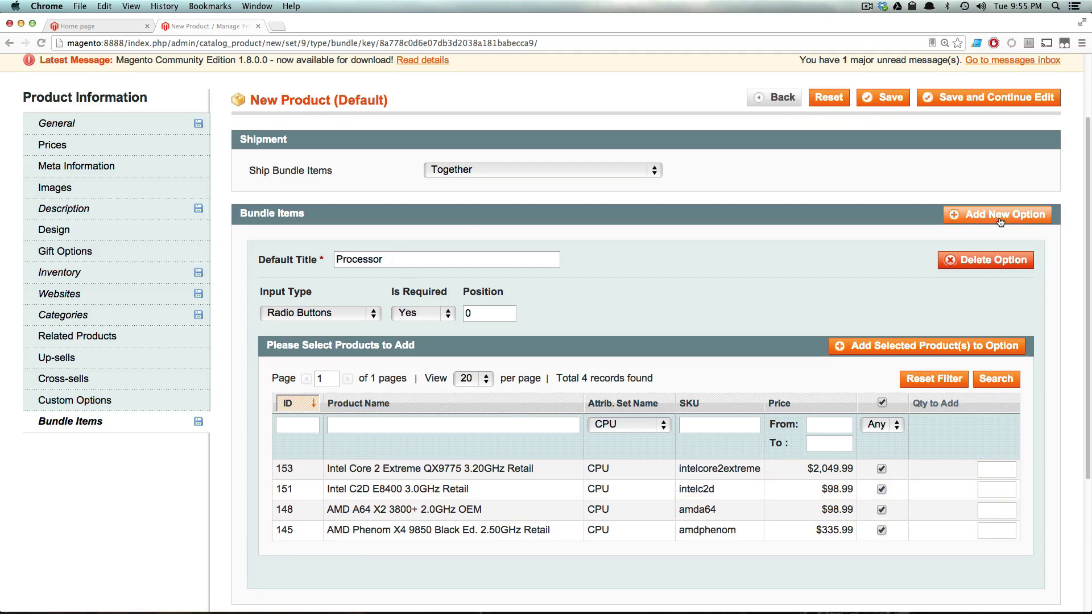
Save, fix the duplicate SKU to 1232342, and save the bundle again.
left_click(932, 99)
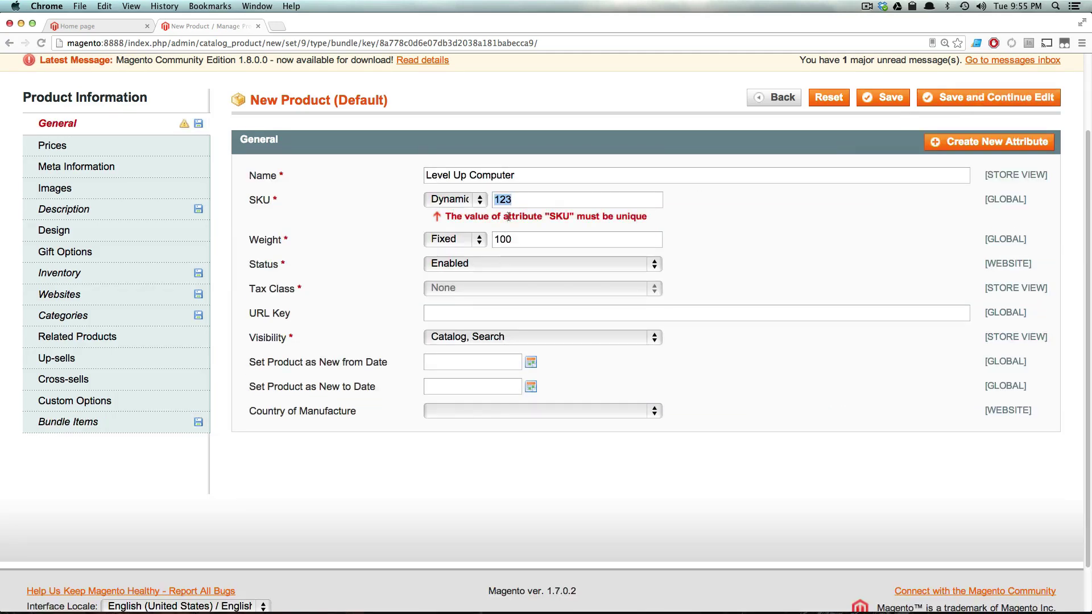
left_click(453, 201)
left_click(455, 202)
type("2342")
left_click(931, 100)
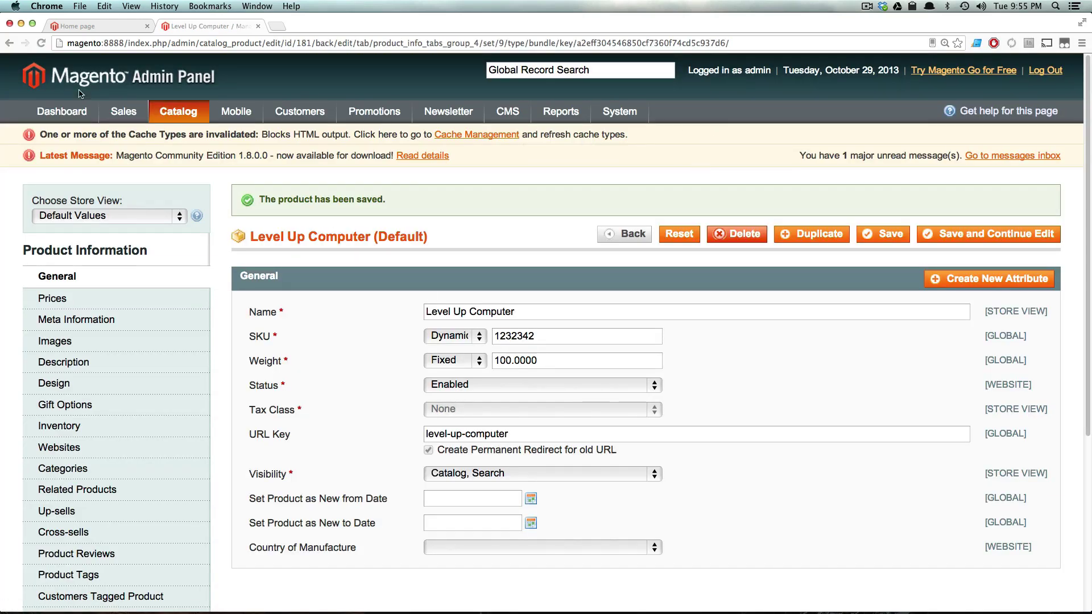
On the storefront, open Electronics > Computers > Build Your Own and view its three computers.
left_click(78, 27)
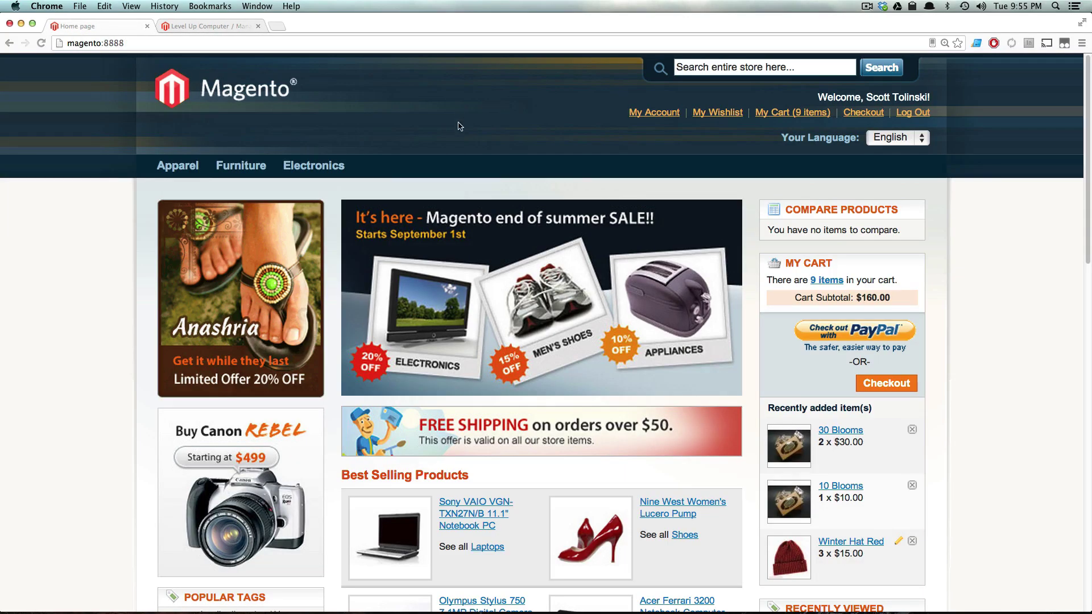
mouse_move(305, 167)
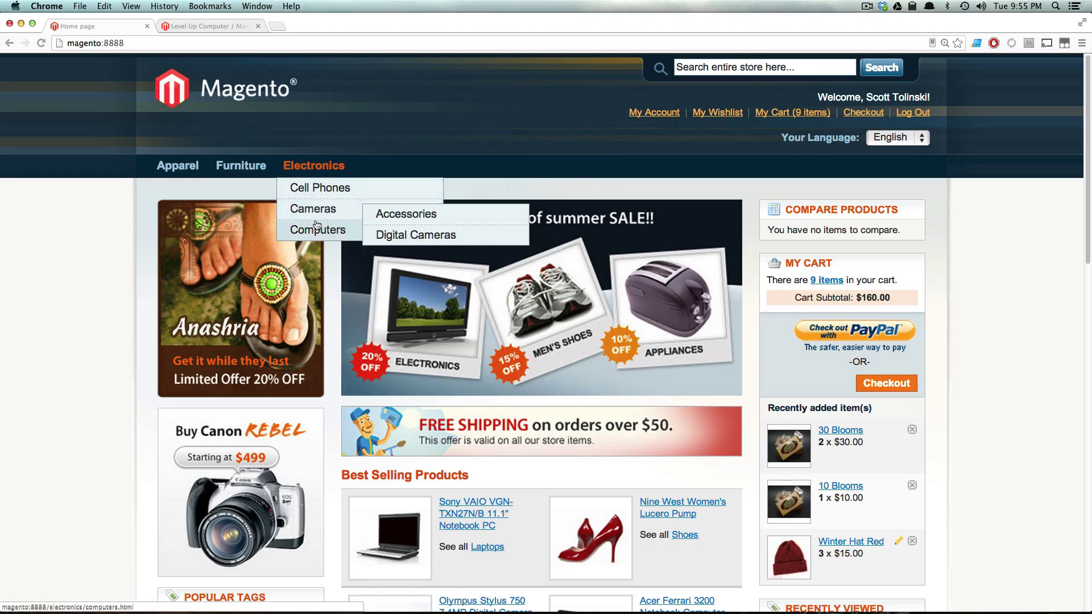
mouse_move(315, 228)
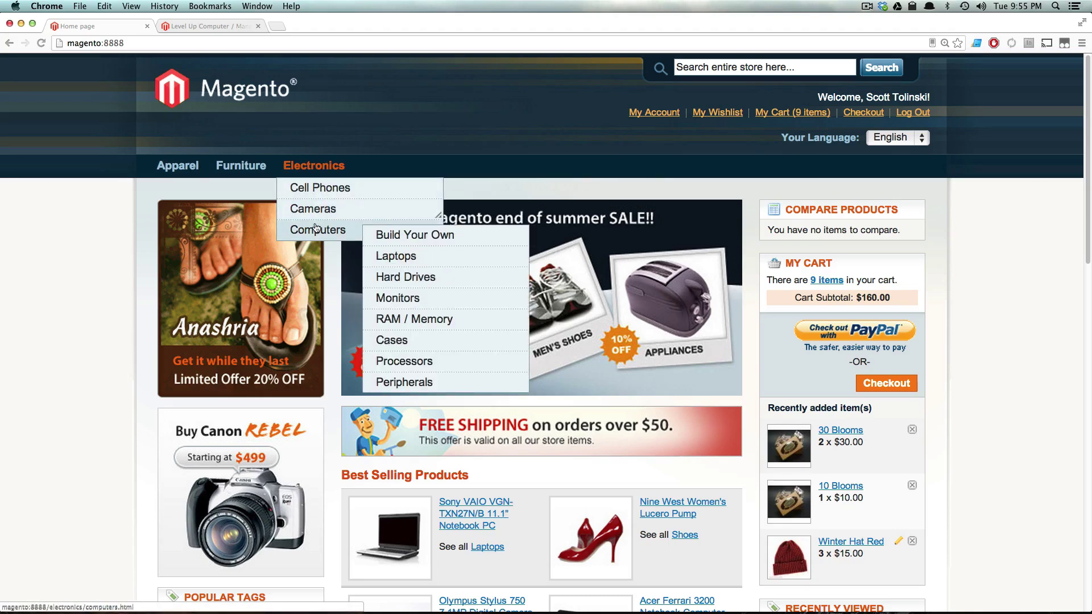
left_click(392, 235)
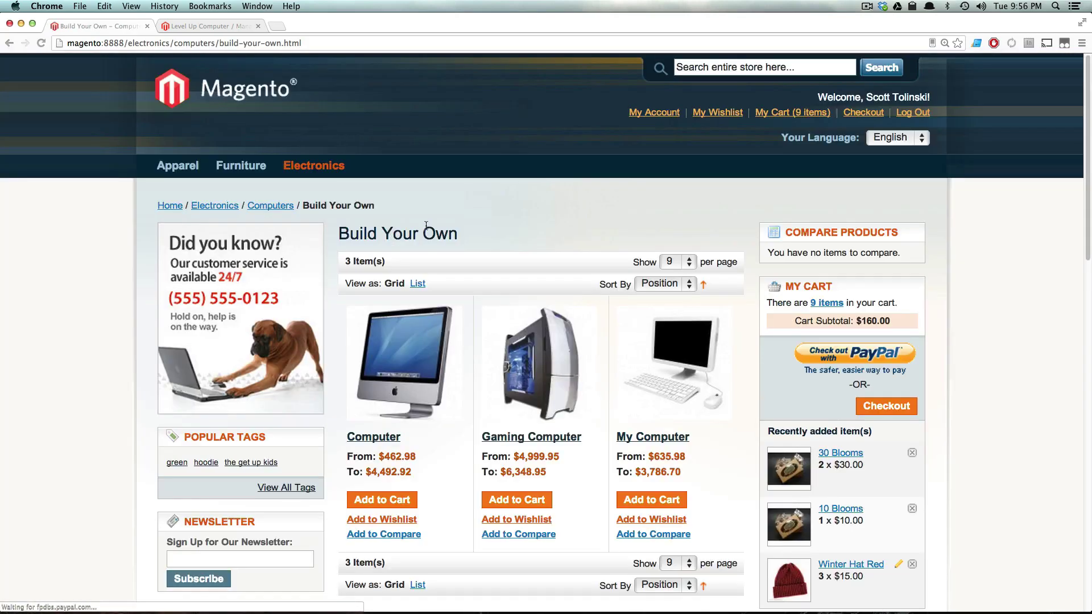
scroll(621, 337, "down", 3)
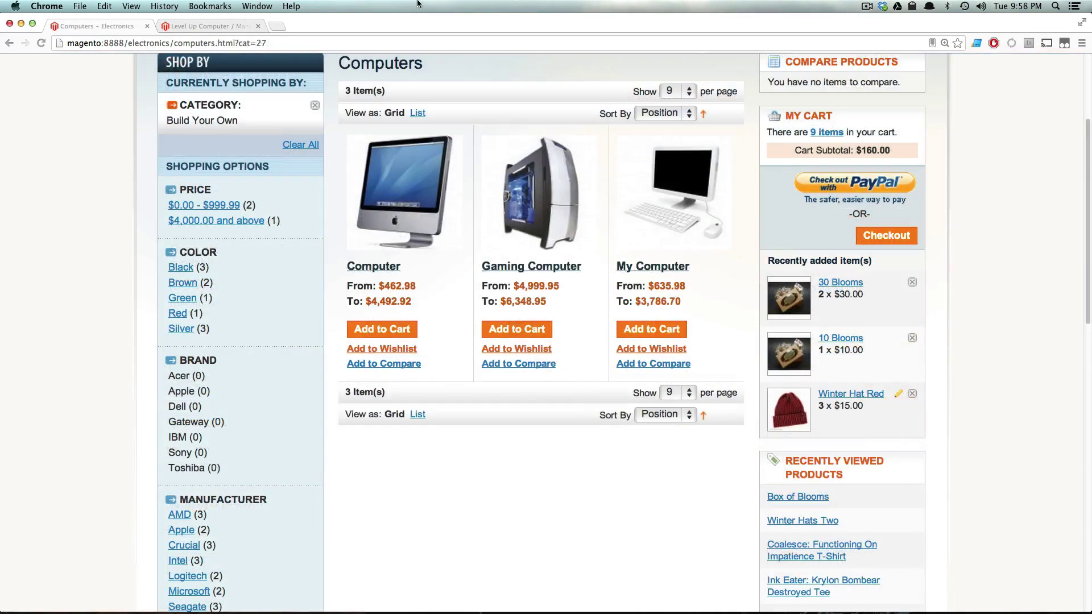
scroll(423, 219, "up", 5)
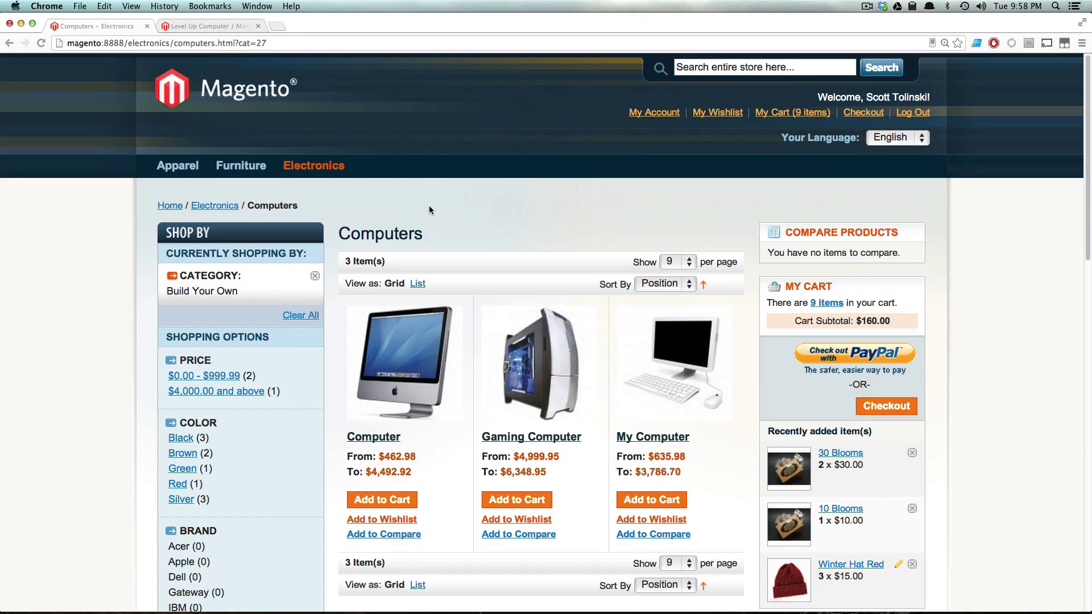
In the admin Bundle Items, filter by the CPU attribute set and select all four processors.
left_click(175, 26)
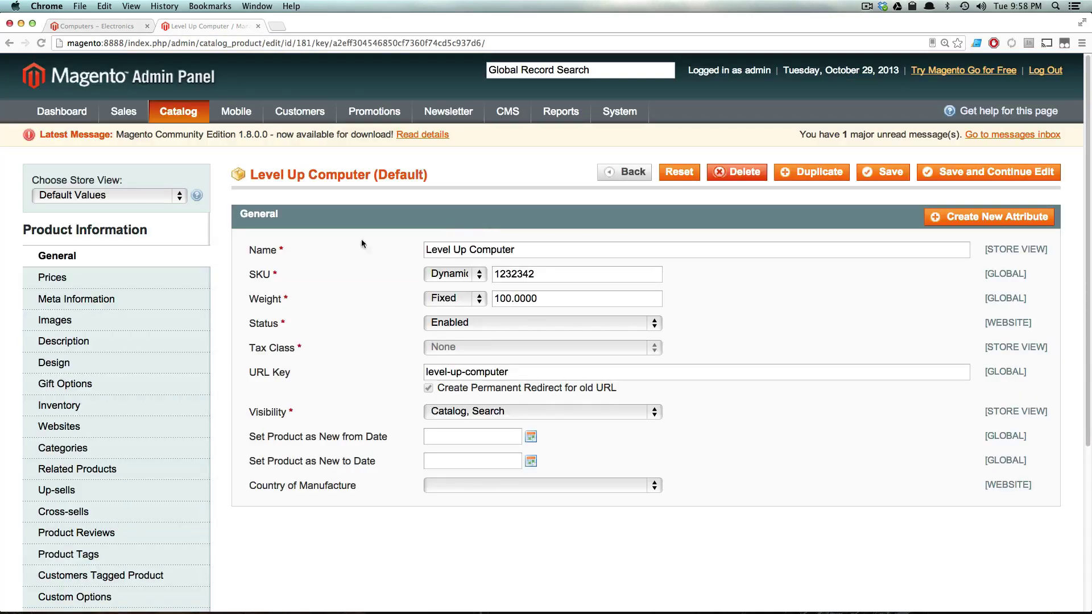
scroll(171, 273, "down", 5)
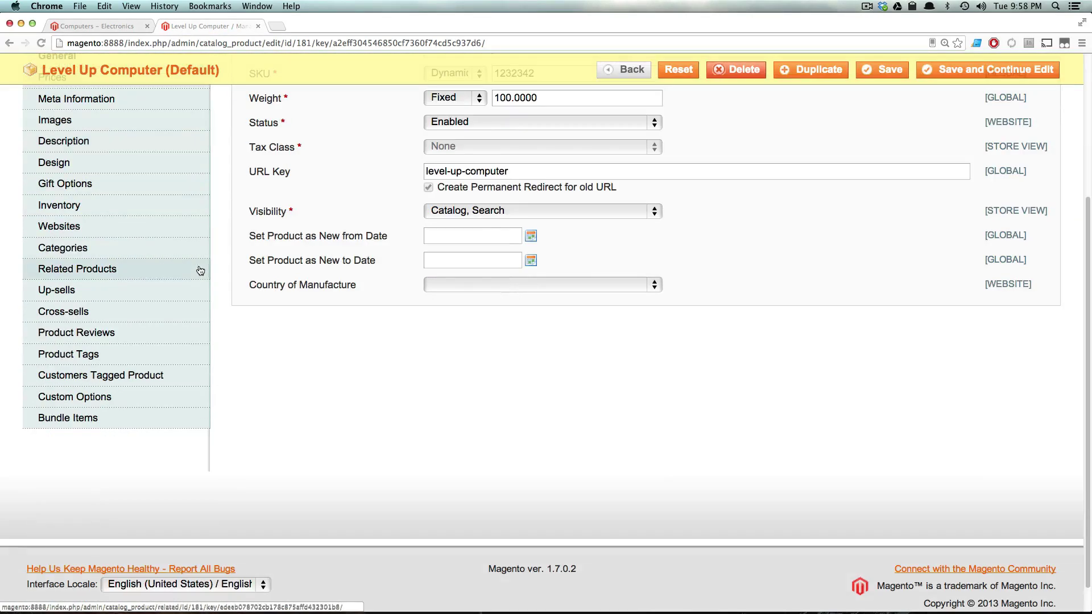
left_click(114, 427)
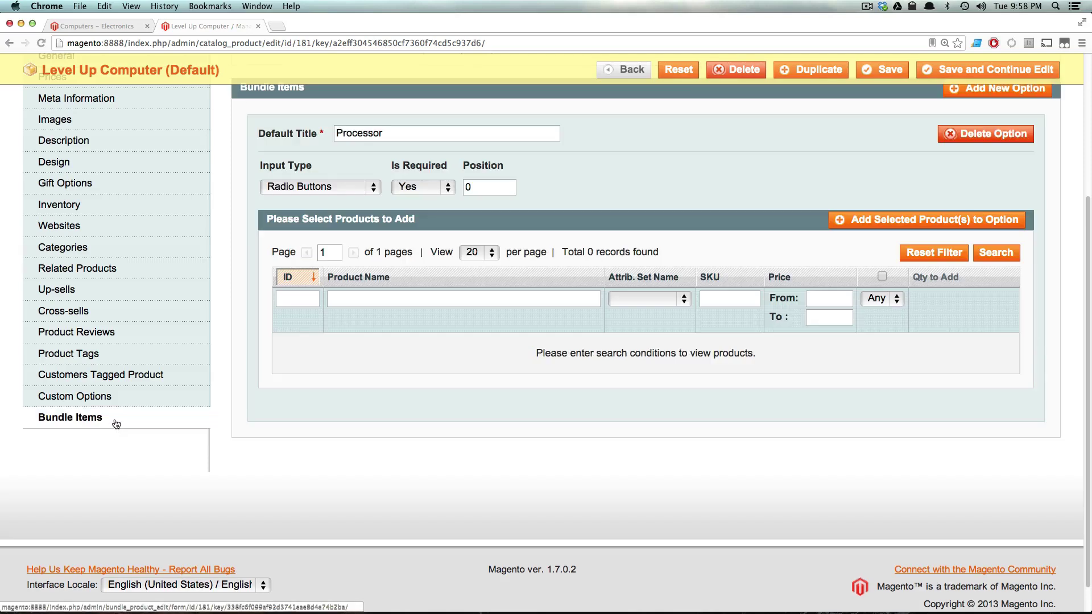
left_click(659, 297)
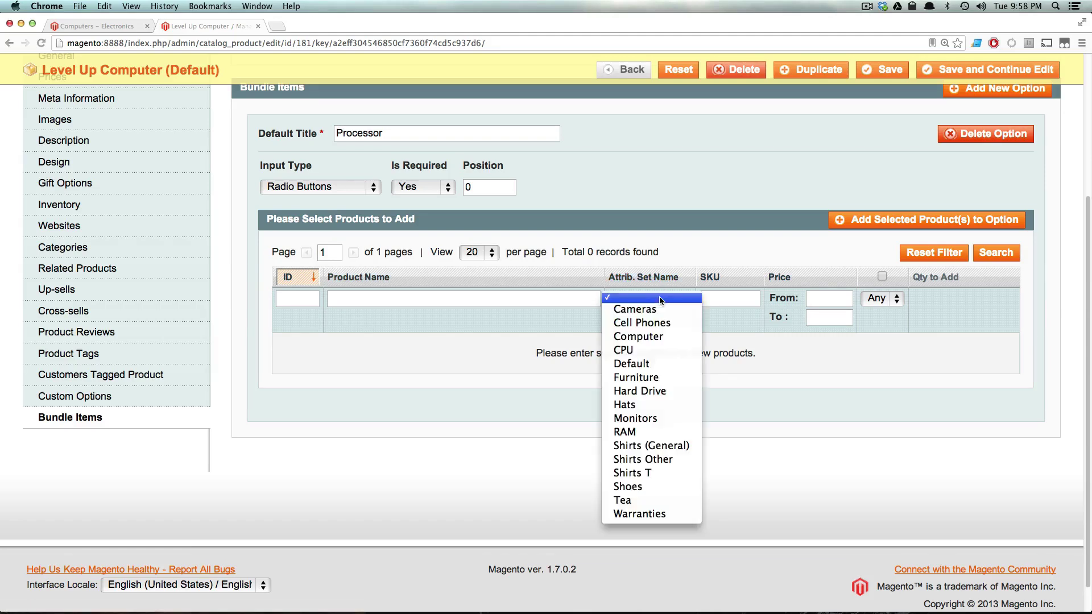
left_click(659, 350)
left_click(994, 254)
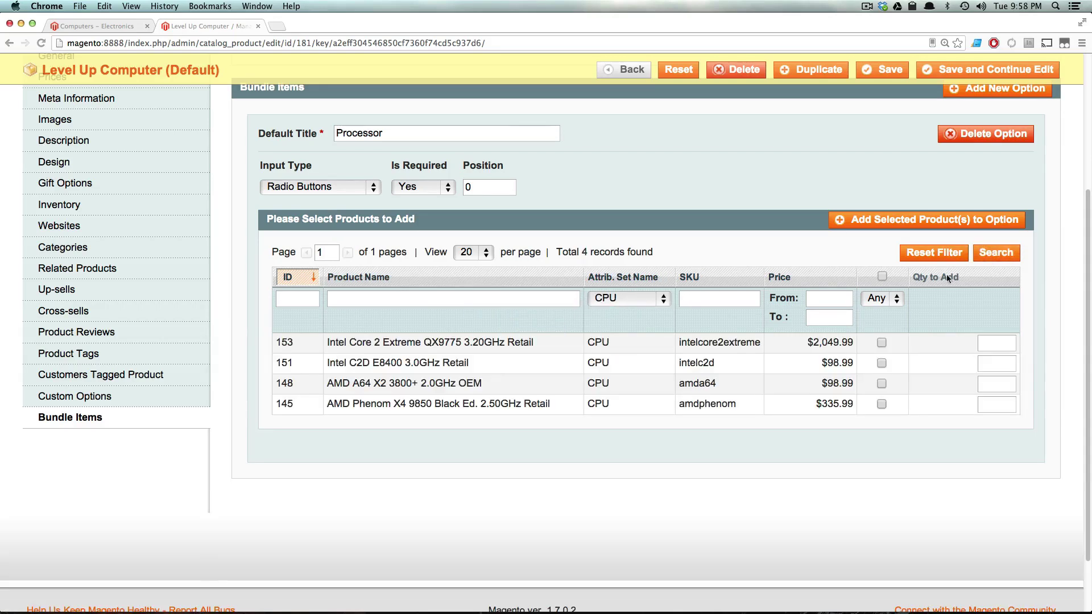
left_click(882, 277)
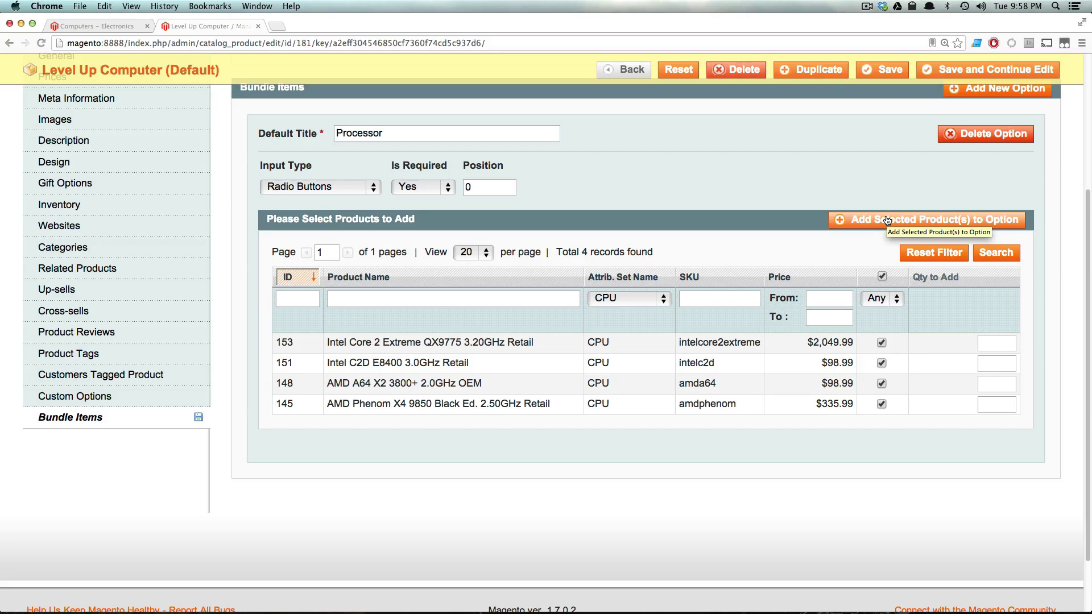
Add the four selected CPUs to the Processor option and set User Defined Qty to No for each.
left_click(887, 220)
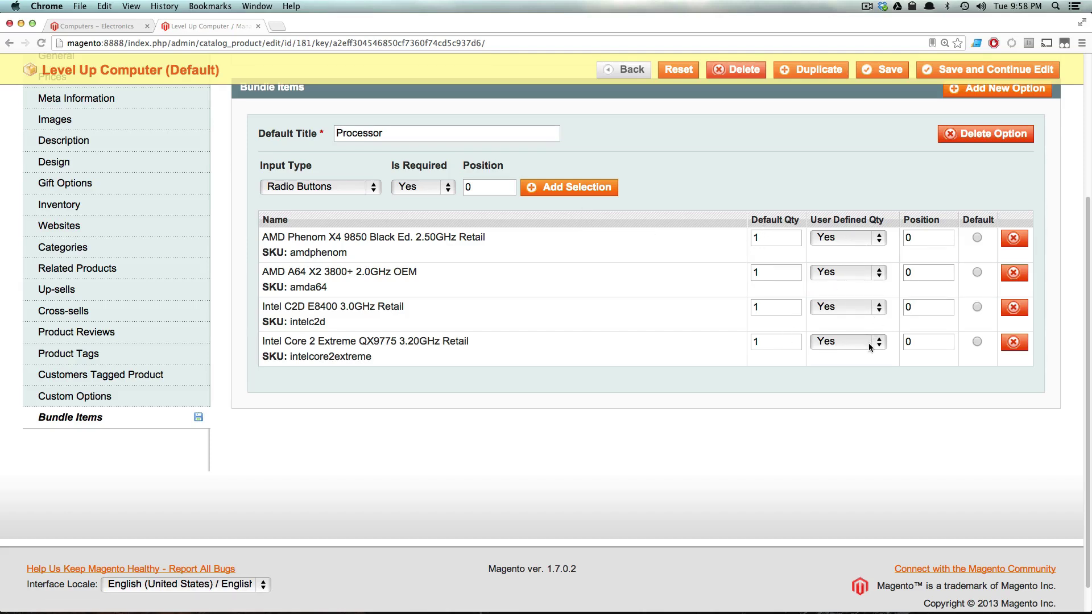
left_click(866, 242)
left_click(861, 252)
left_click(853, 272)
left_click(853, 286)
left_click(850, 307)
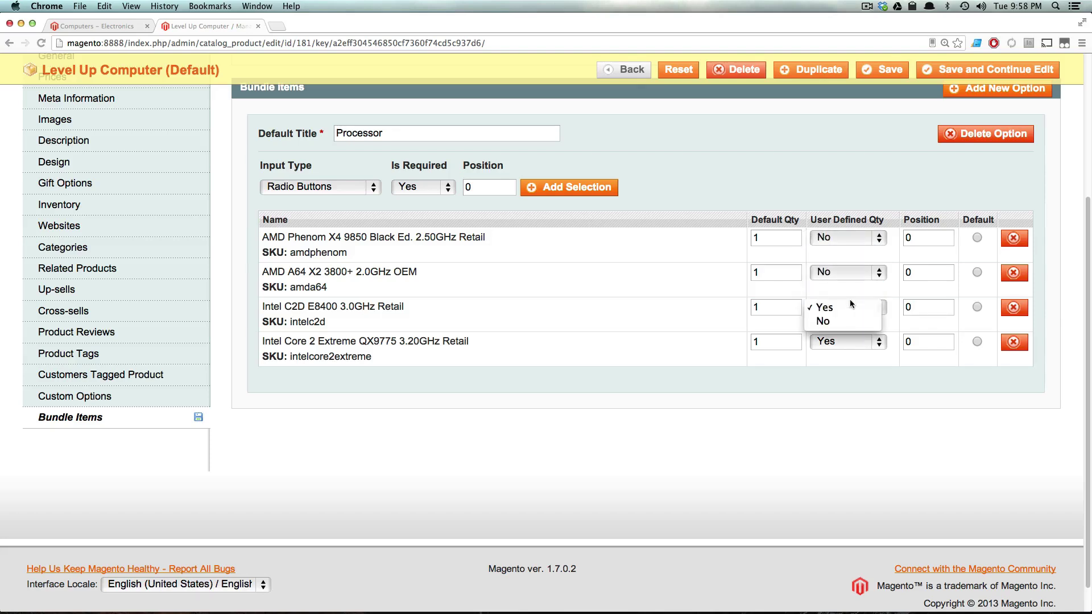
left_click(844, 323)
left_click(840, 341)
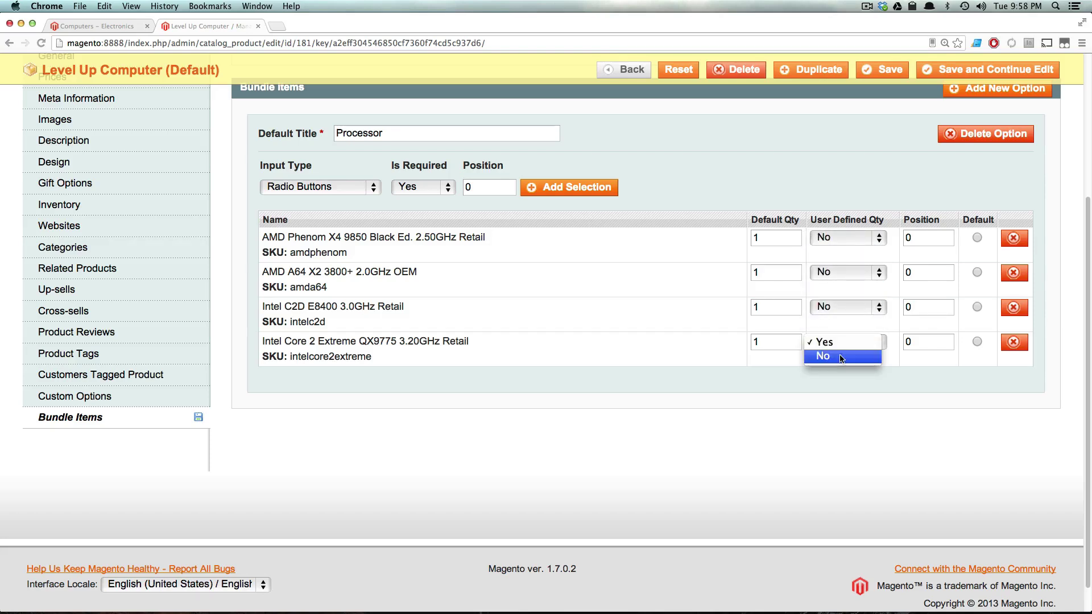
left_click(842, 356)
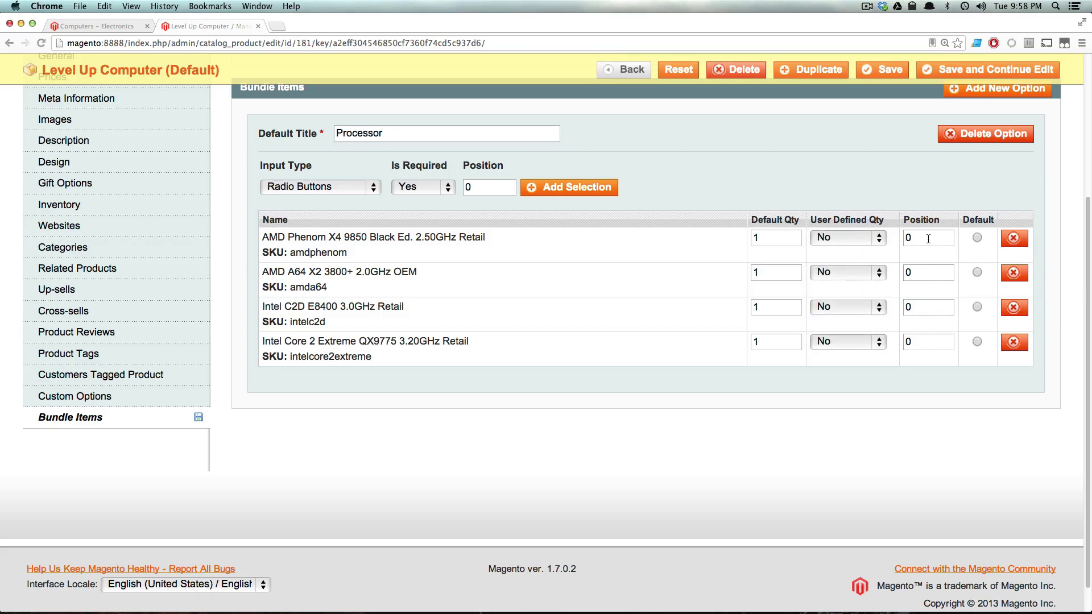
Set positions 2, 1 and 5 for the AMD A64, Intel C2D and Intel Core 2 Extreme.
double_click(909, 273)
type("2")
double_click(909, 306)
type("1")
left_click_drag(929, 342, 895, 345)
type("5")
scroll(916, 199, "up", 5)
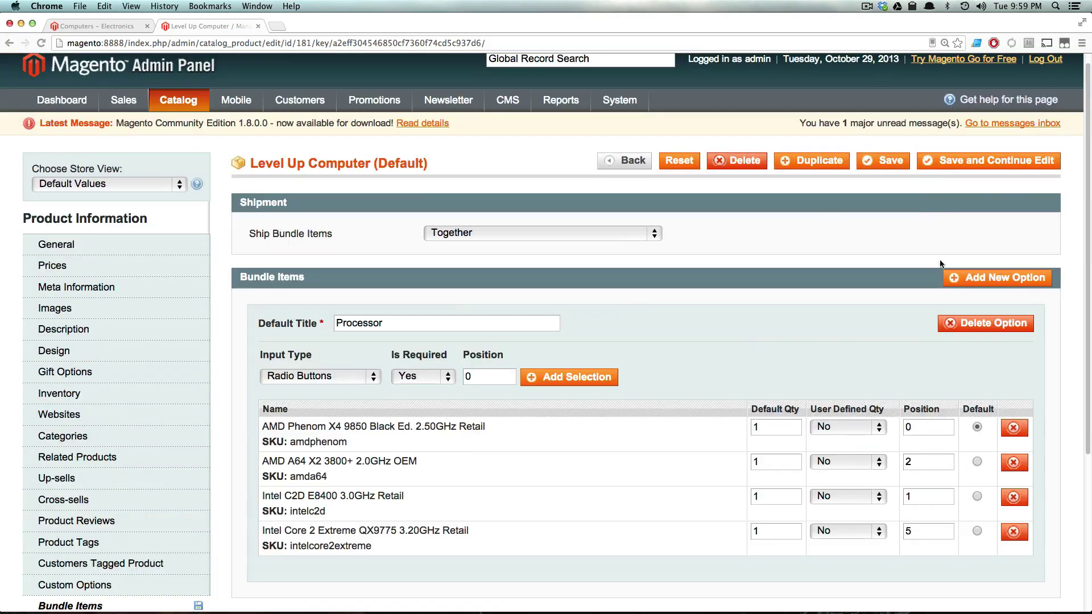
Save the bundle and reload the storefront Computers category so Level Up Computer appears.
left_click(950, 165)
left_click(100, 26)
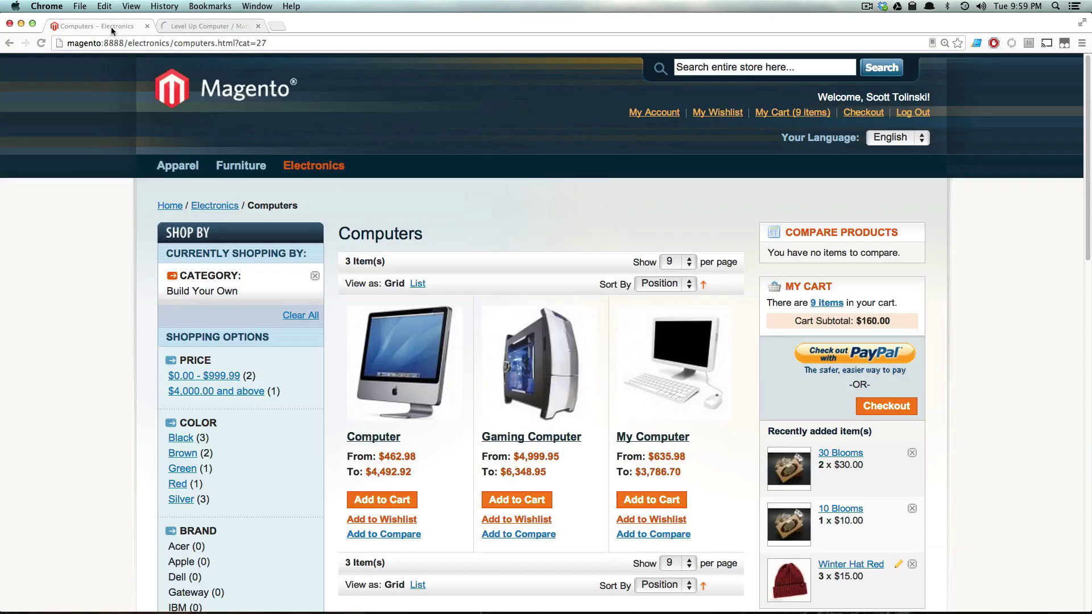
key("super+r")
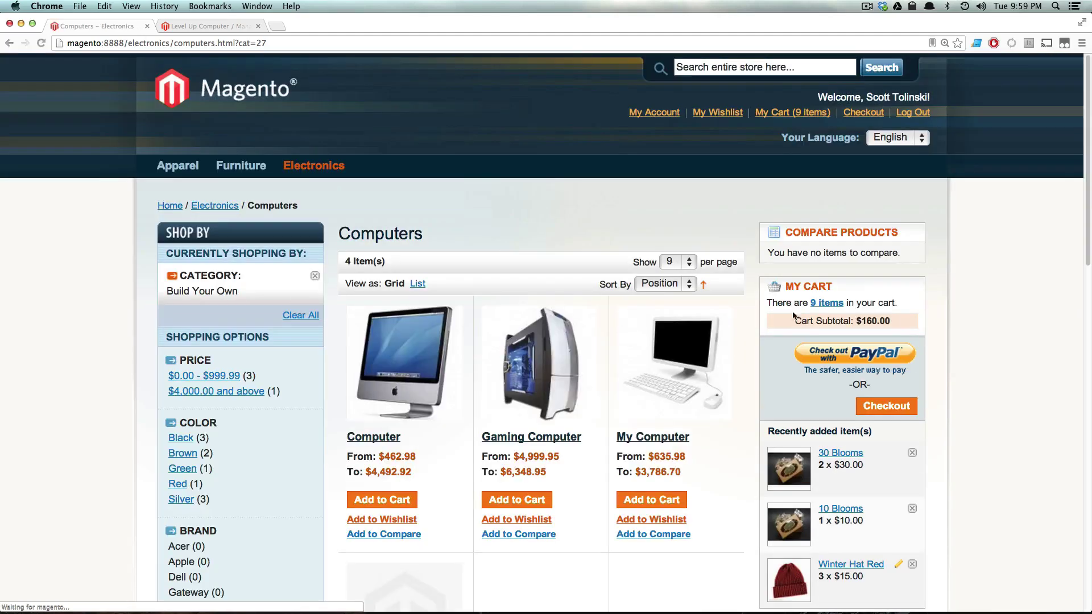
scroll(947, 423, "down", 3)
scroll(936, 420, "down", 5)
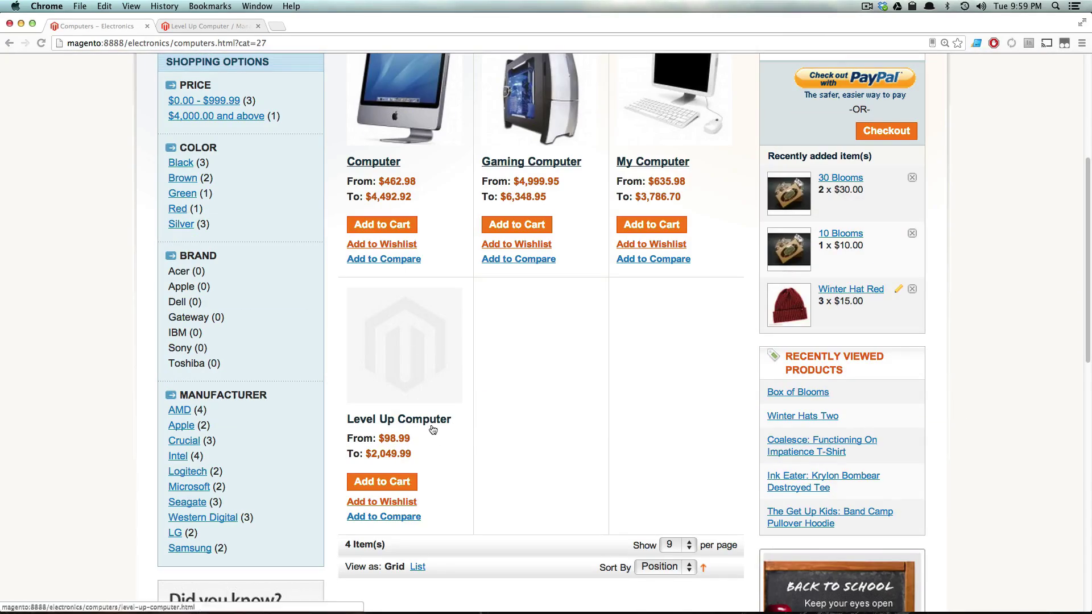
Inspect Level Up Computer's listed price range, from $98.99 to $2,049.99.
left_click_drag(412, 454, 370, 453)
left_click(386, 451)
left_click(413, 459)
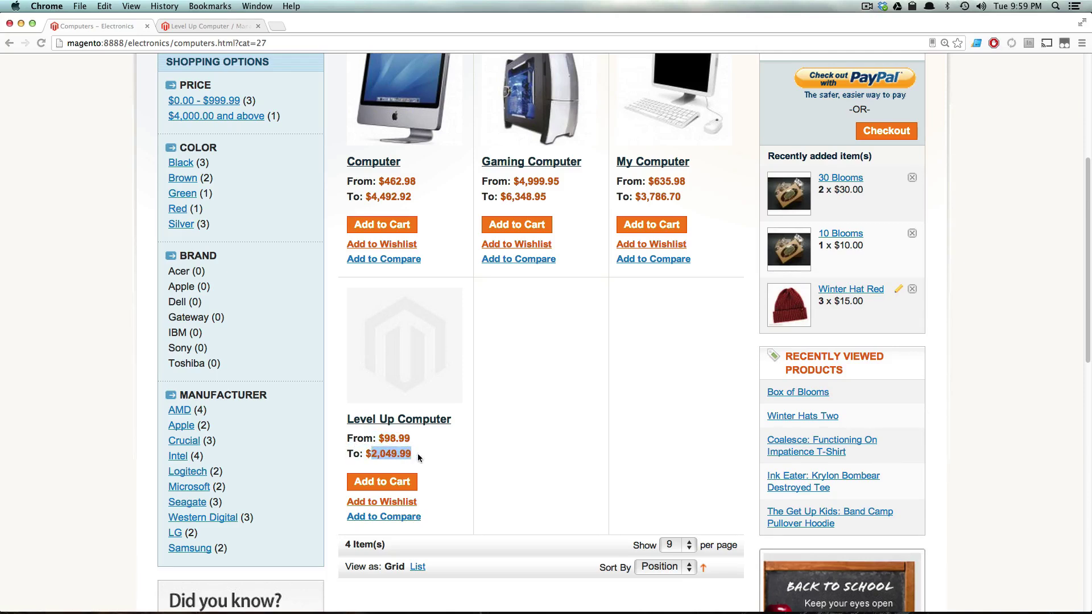
left_click(442, 455)
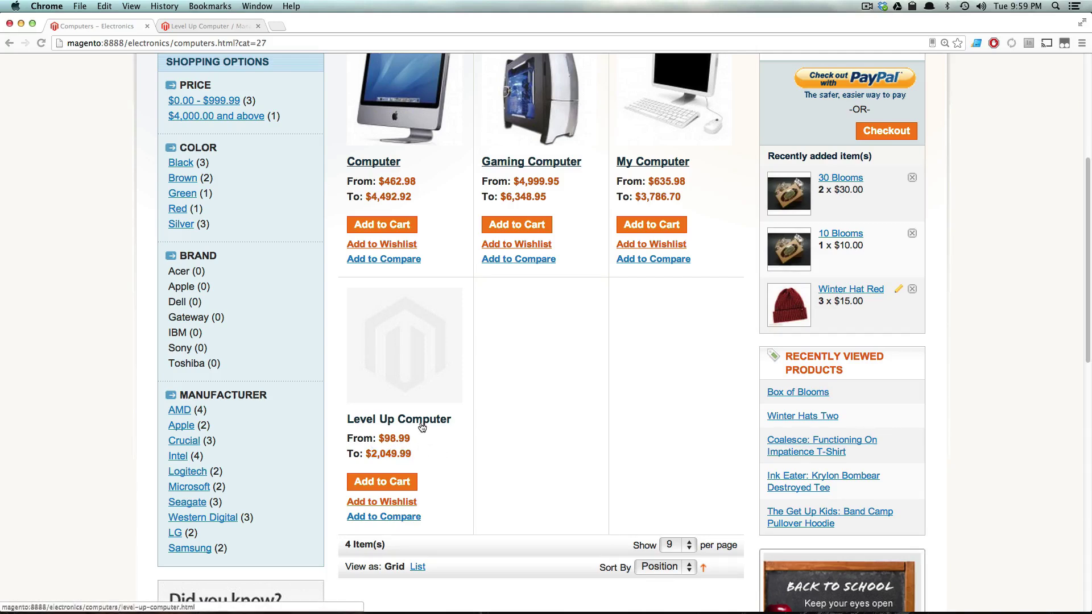
left_click_drag(405, 441, 344, 440)
left_click(415, 464)
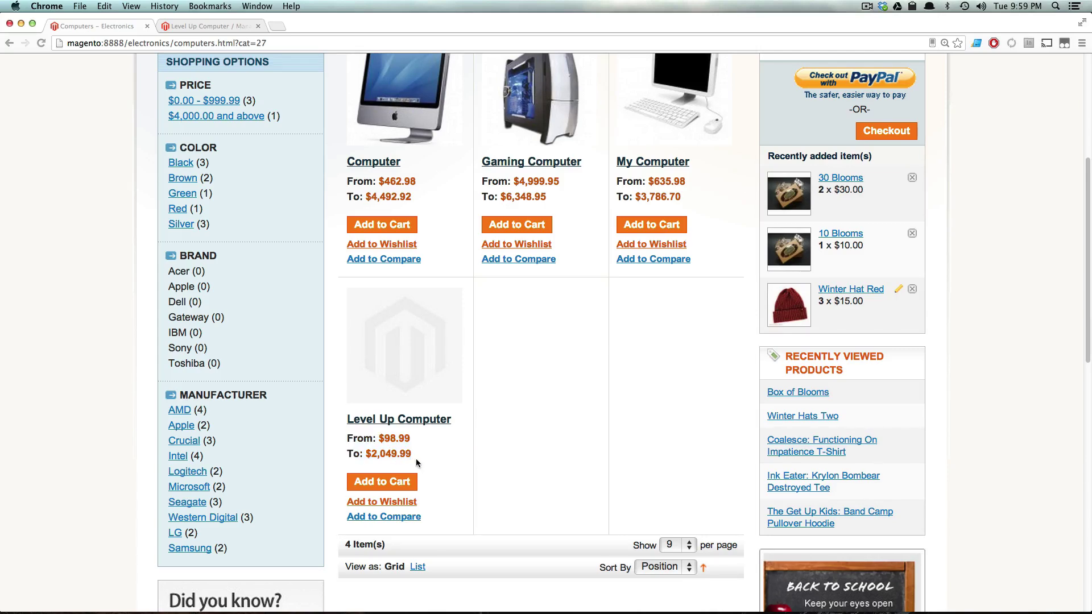
left_click_drag(427, 216, 364, 181)
Open the Level Up Computer product page and scroll to its Processor choices.
left_click(420, 468)
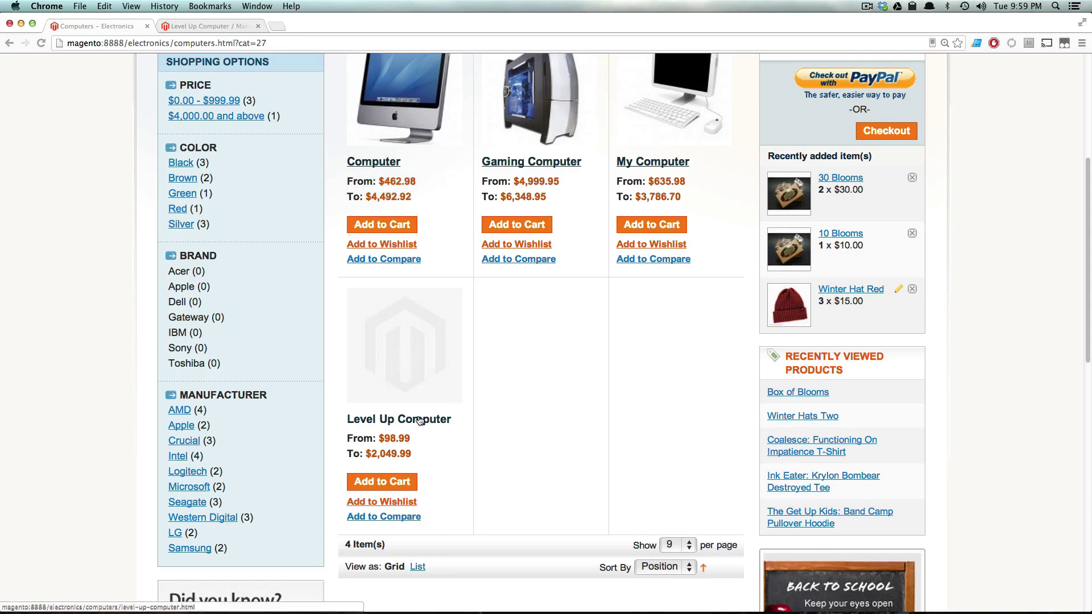
left_click(418, 420)
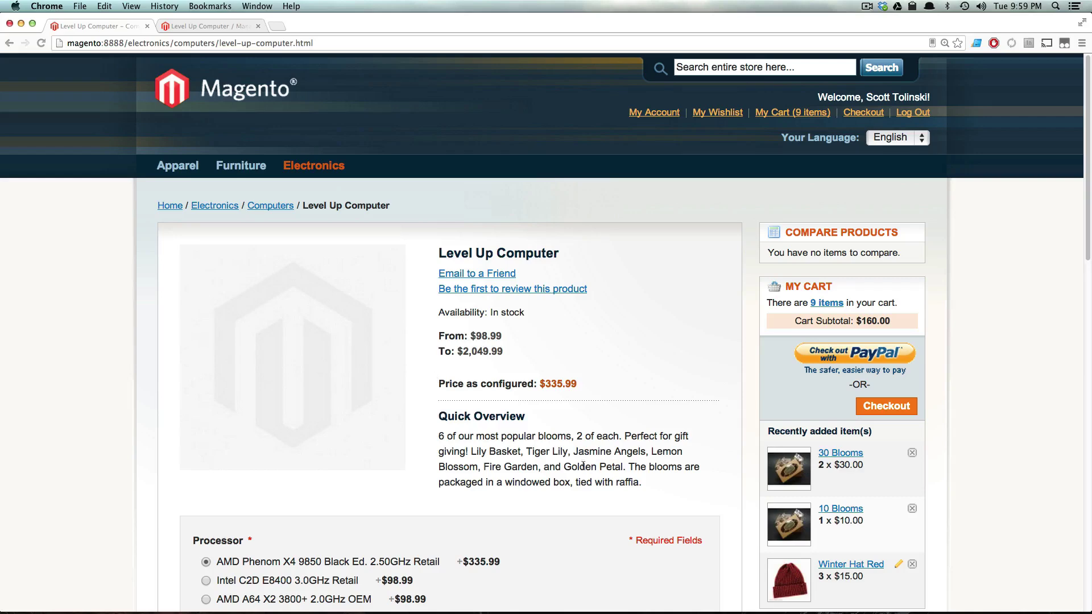
scroll(567, 451, "down", 3)
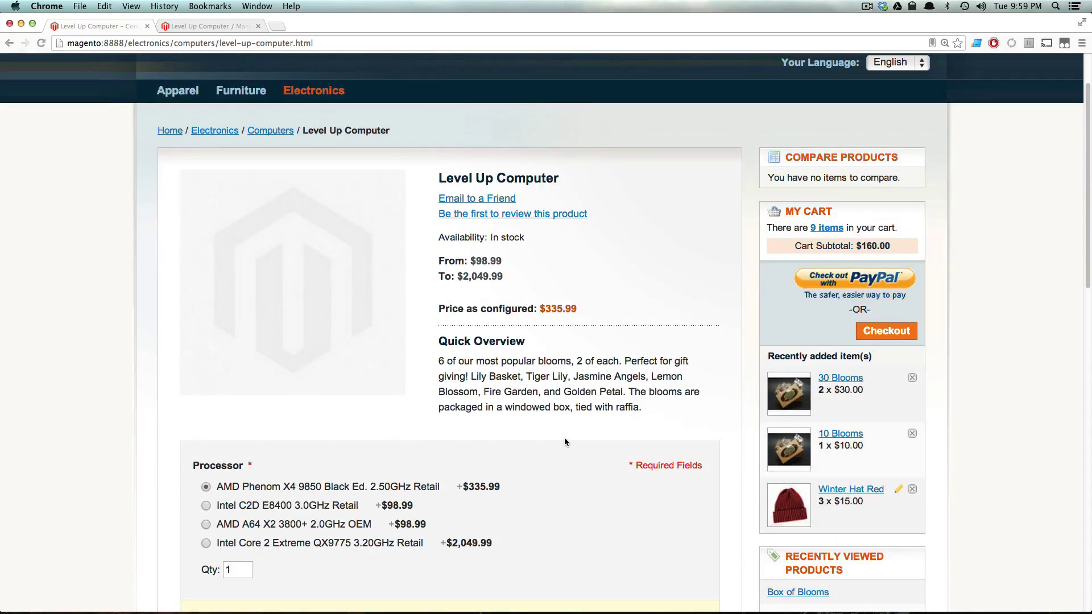
scroll(564, 439, "down", 3)
scroll(417, 408, "down", 3)
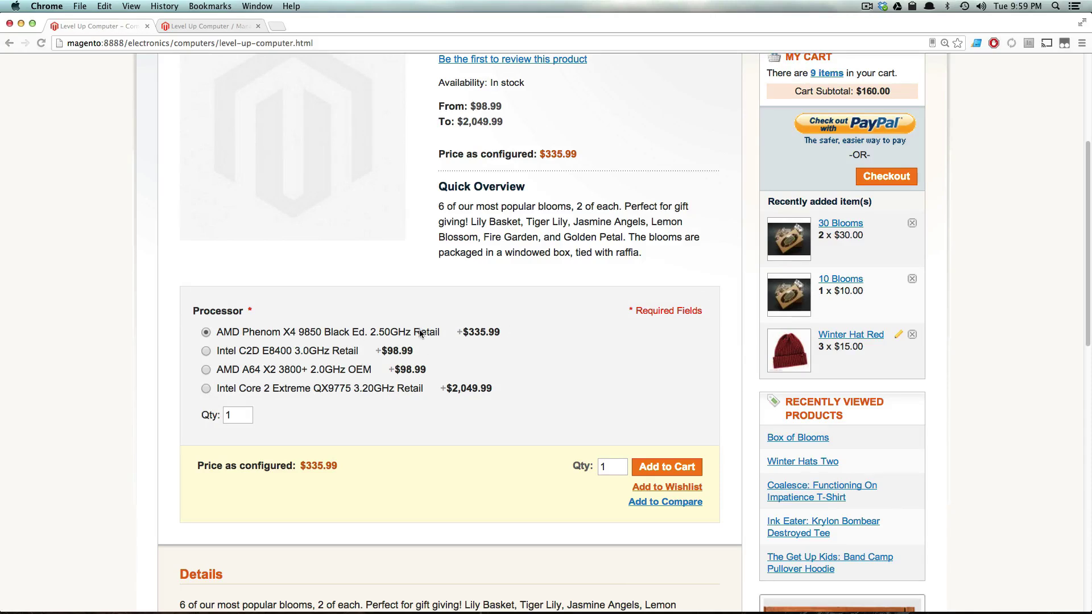
Try the Intel Core 2 Extreme, AMD A64 X2 3800+ and AMD Phenom X4 processors, noting the $335.99 configured price.
left_click(207, 389)
left_click(206, 371)
left_click(206, 332)
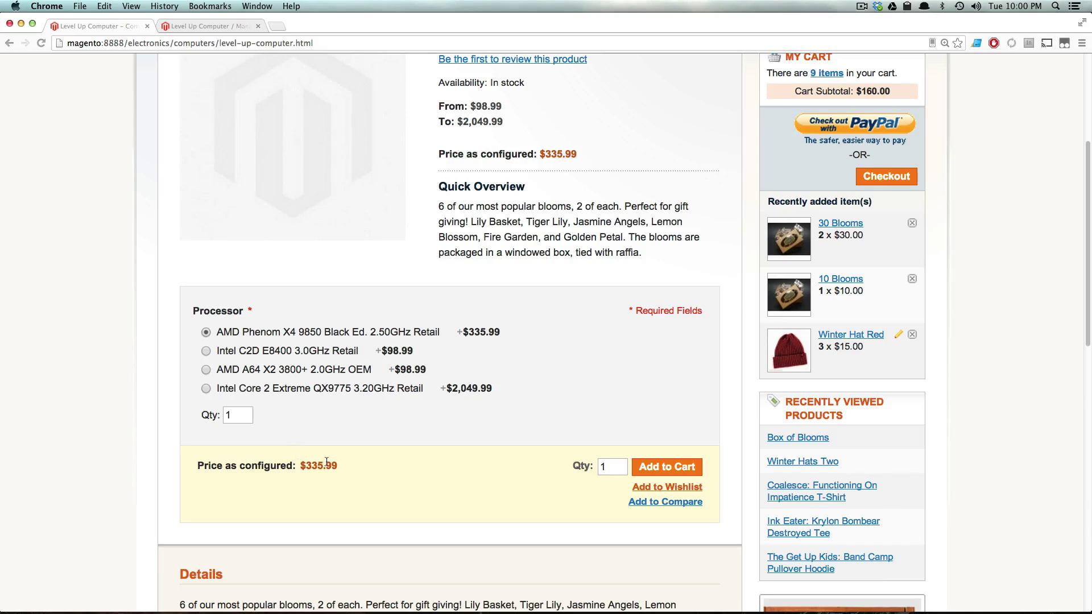
left_click_drag(275, 455, 370, 483)
left_click(370, 486)
Back in the admin Bundle Items, add a new Drop-down option at position 1 and open its product picker.
left_click(183, 26)
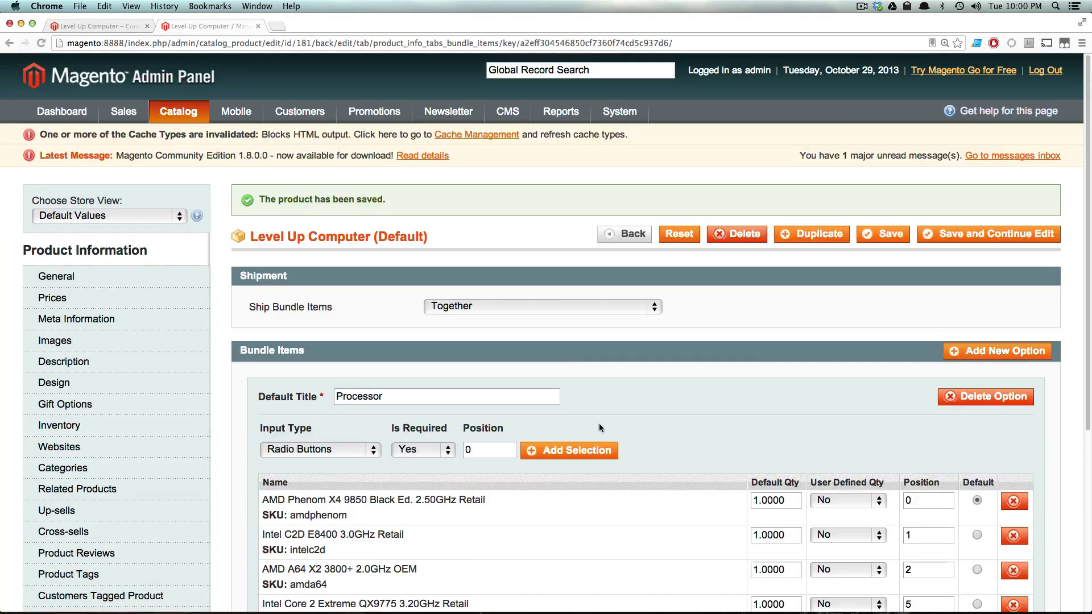
scroll(652, 422, "down", 1)
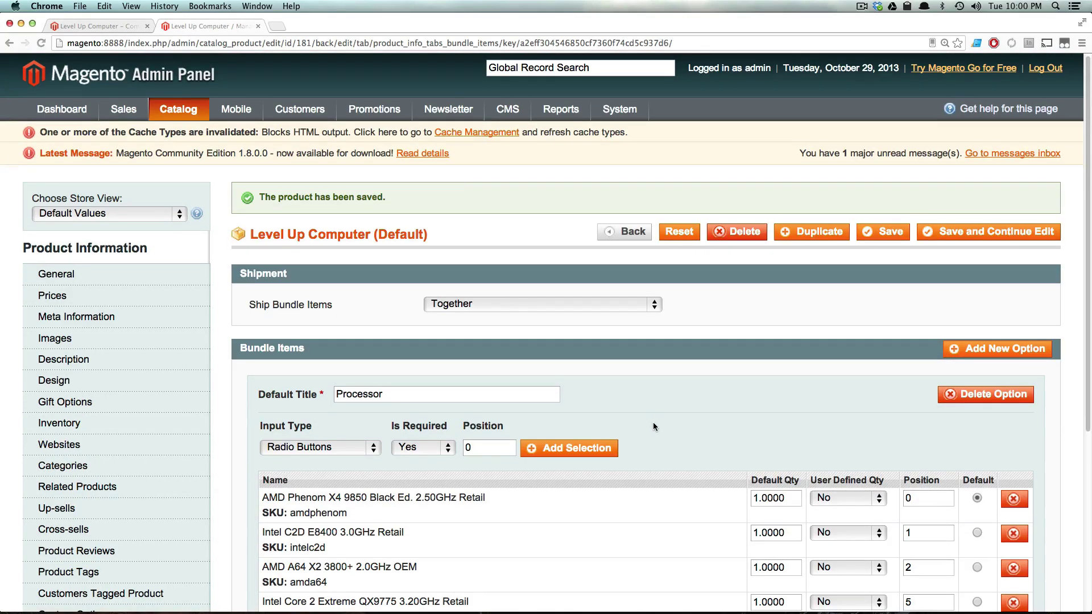
left_click(955, 357)
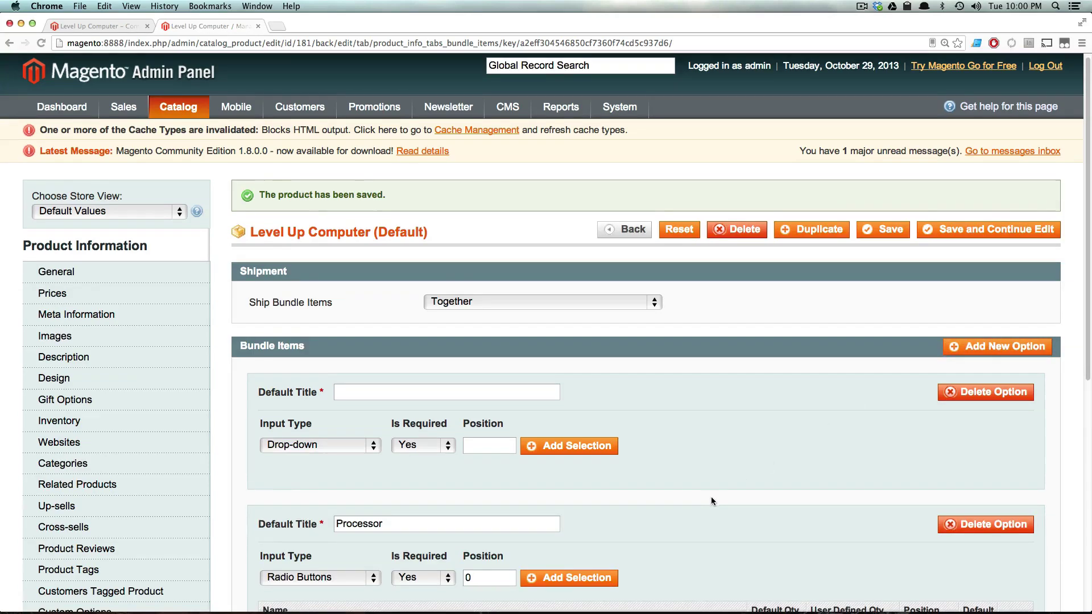
scroll(711, 497, "down", 3)
left_click(496, 373)
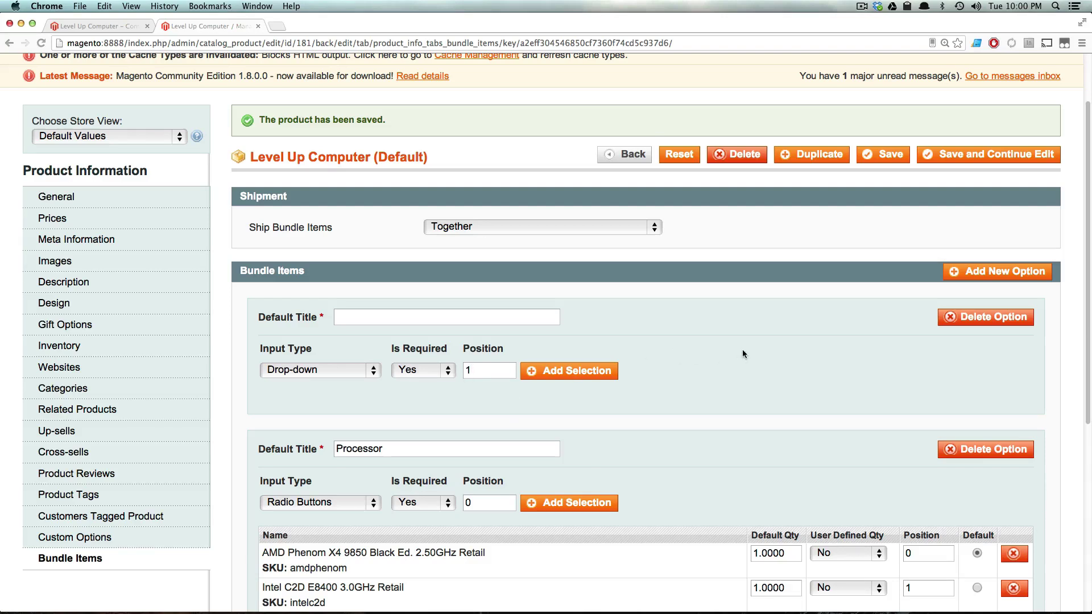
left_click(288, 371)
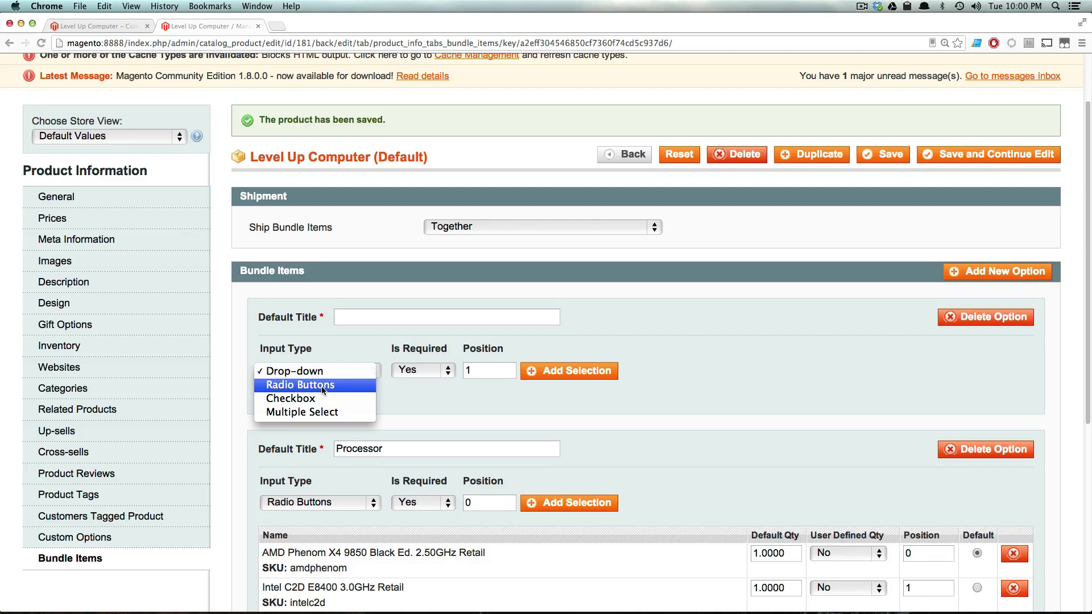
left_click(262, 370)
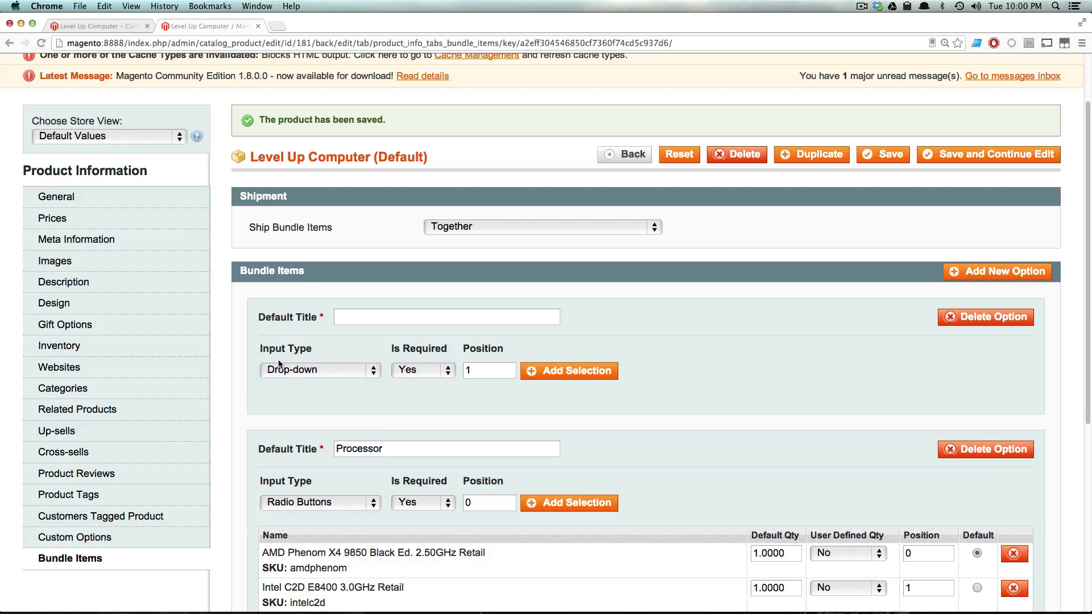
left_click(304, 372)
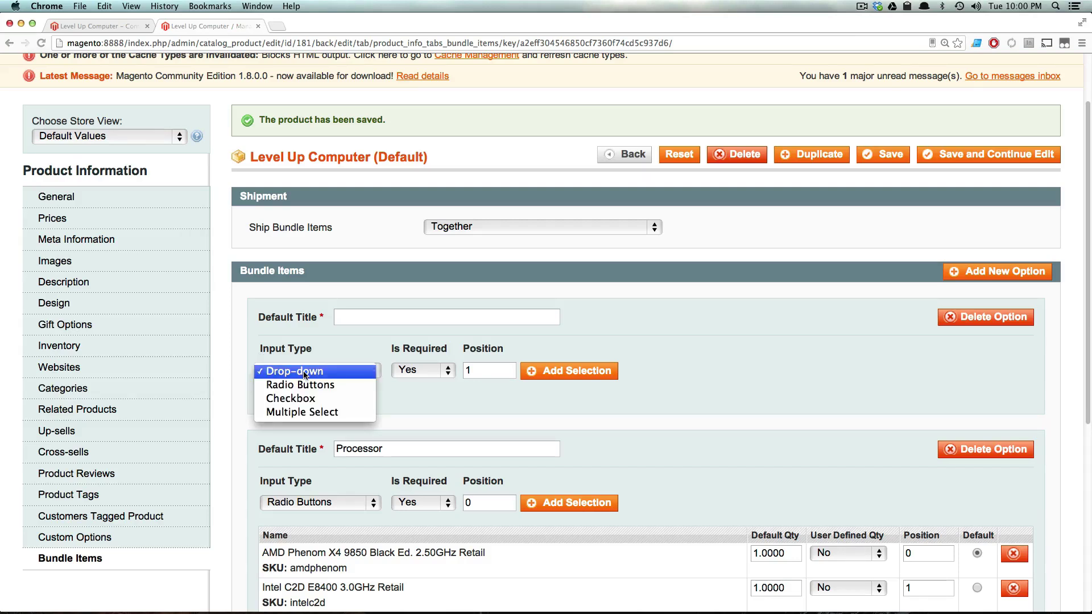
left_click(305, 373)
left_click(549, 373)
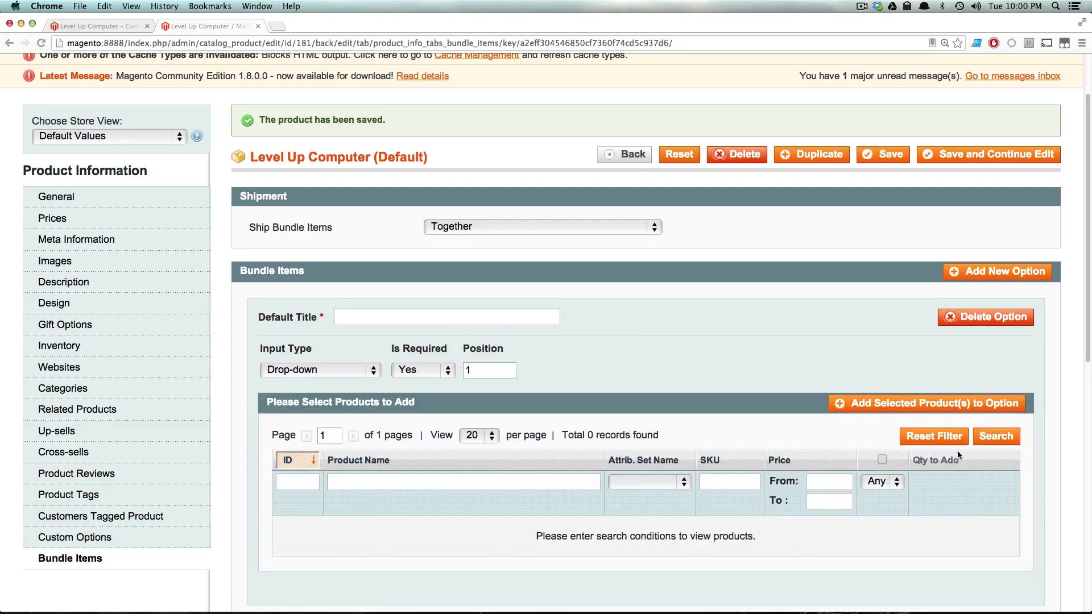
Title the option Memory, filter the grid to the RAM attribute set and select all three modules.
left_click(656, 484)
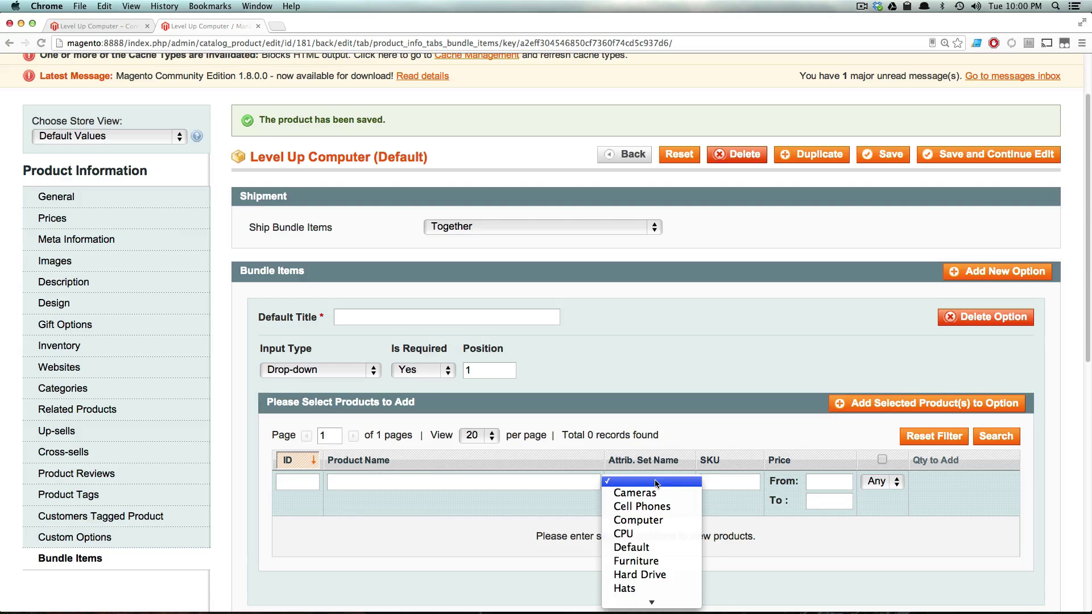
scroll(657, 503, "down", 2)
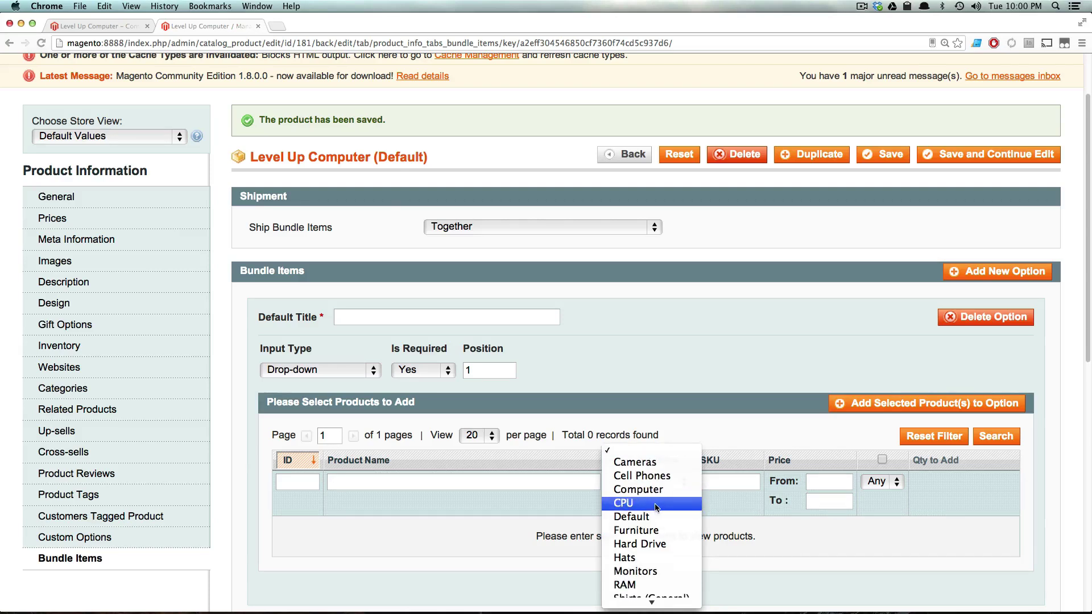
scroll(657, 506, "down", 3)
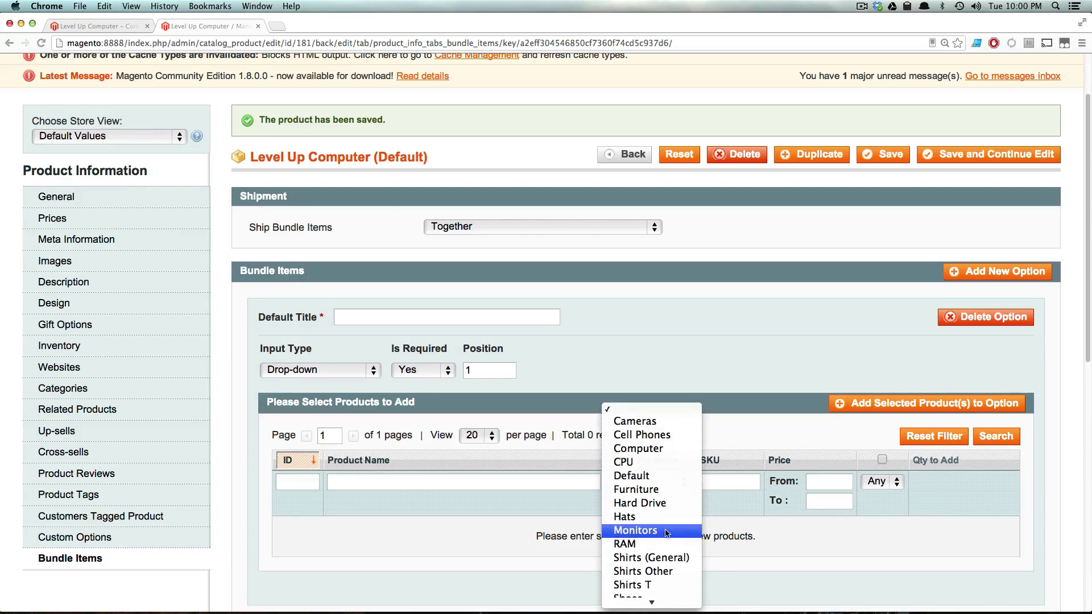
left_click(652, 544)
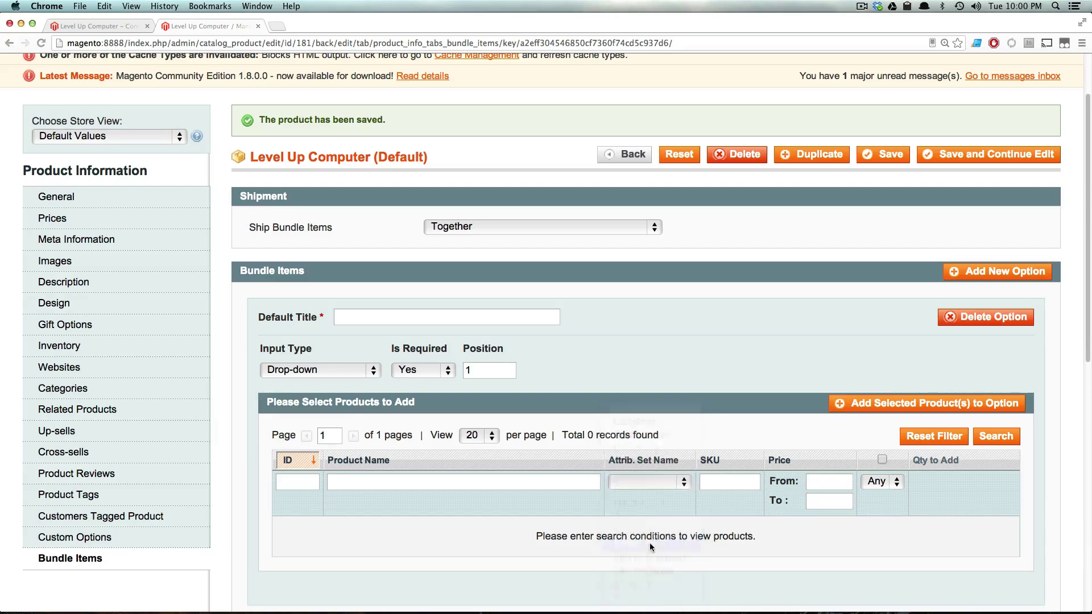
left_click(411, 319)
type("Memory")
left_click(996, 435)
scroll(728, 492, "down", 1)
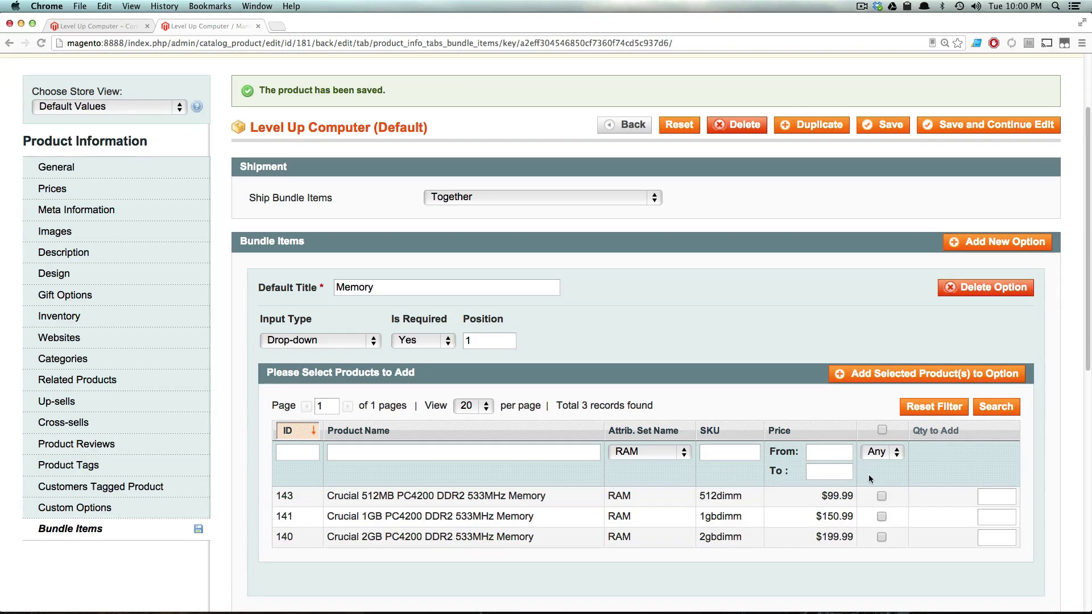
left_click(882, 431)
Add the three Crucial modules, keep User Defined Qty at Yes, and make Crucial 2GB the default.
left_click(965, 374)
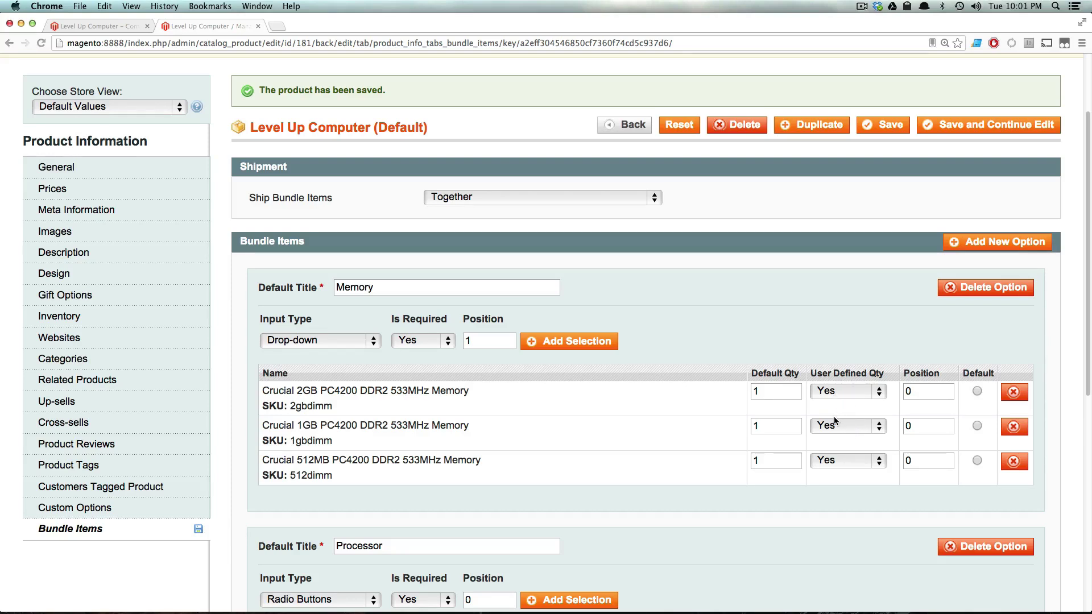
left_click(857, 394)
left_click(857, 395)
left_click_drag(459, 391, 679, 469)
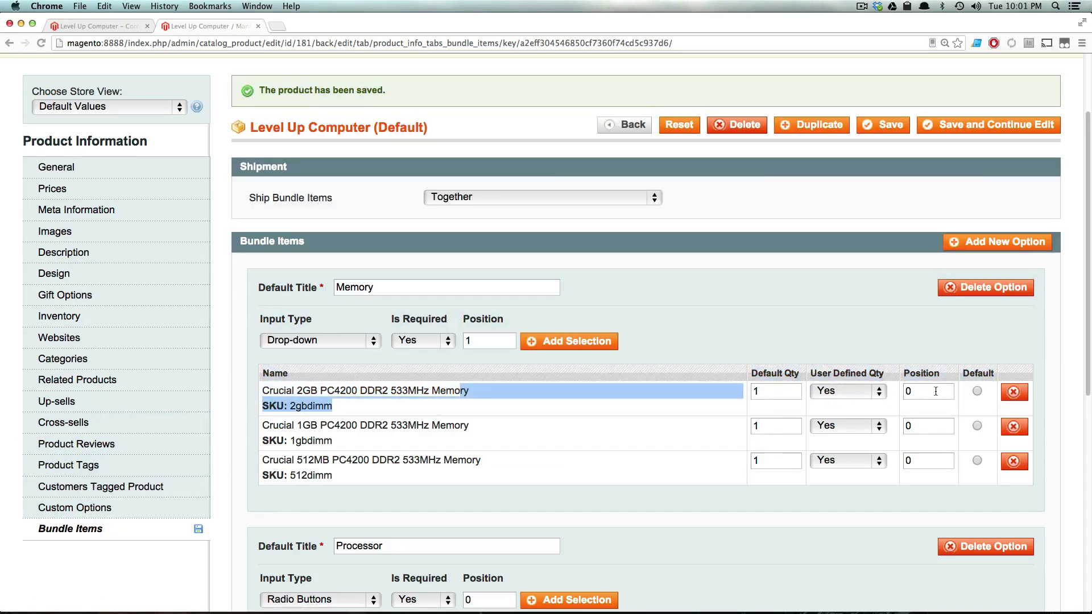
left_click(977, 391)
Add another bundle option and title it 'Hard Drive'.
left_click(965, 245)
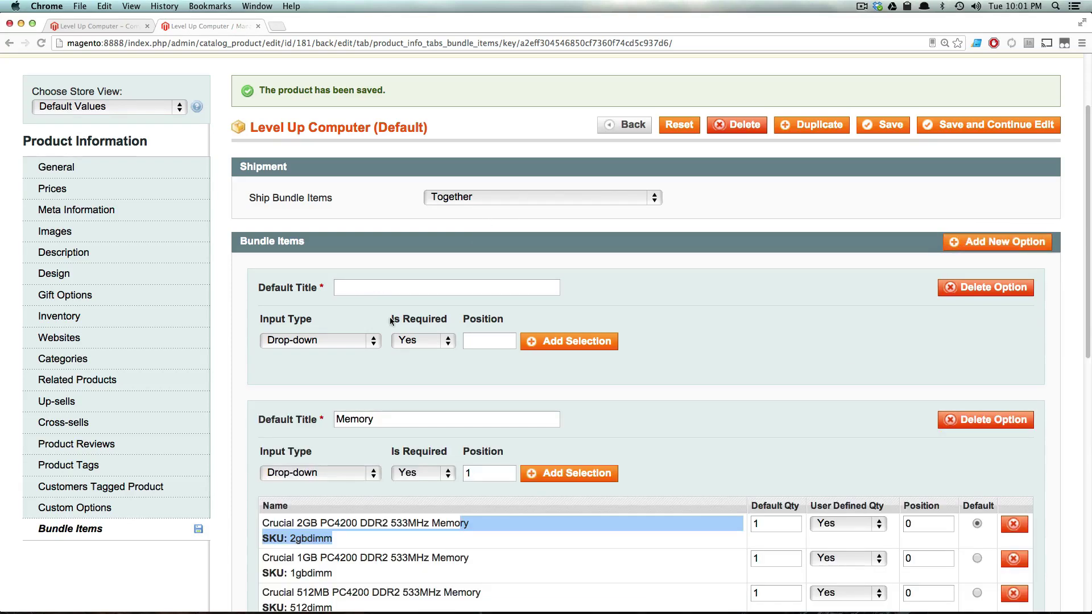
left_click(558, 354)
left_click(661, 452)
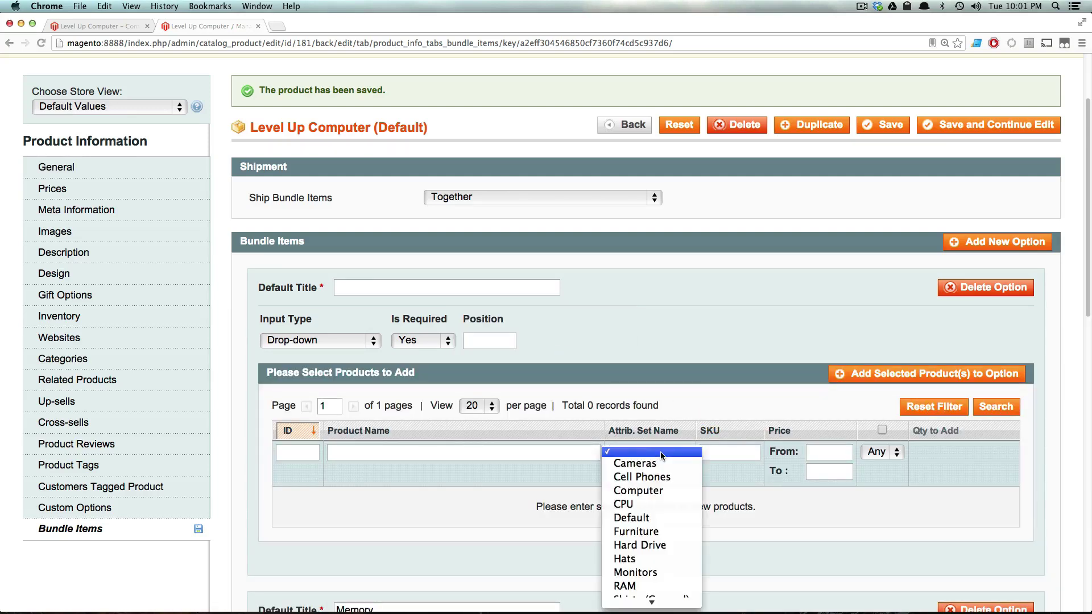
left_click(767, 387)
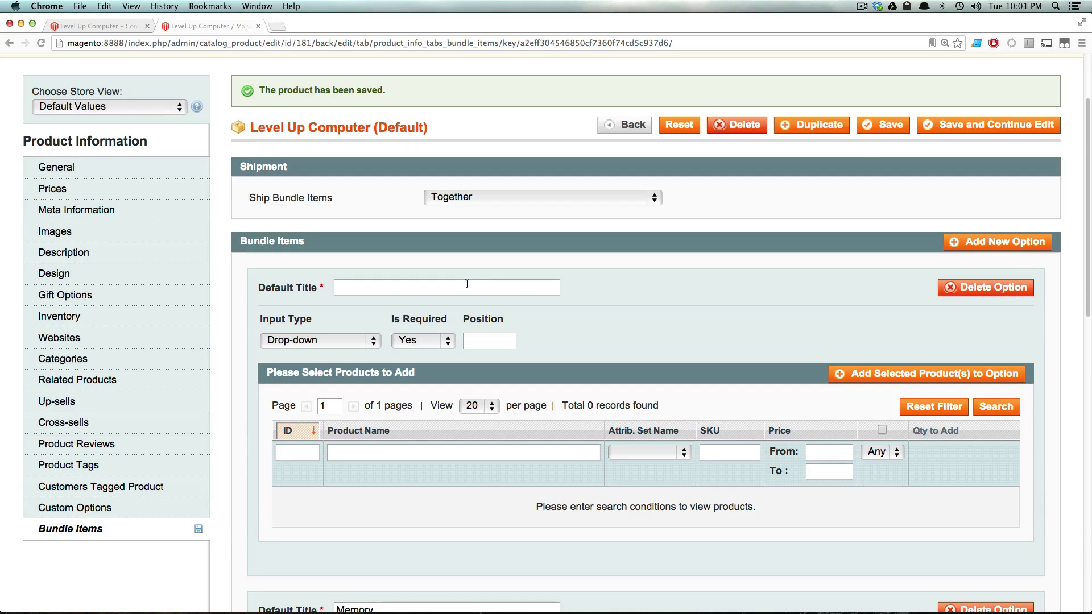
left_click(467, 283)
type("Hard Drive")
Filter products to the Hard Drive attribute set and make the option a Checkbox at position 2.
left_click(659, 452)
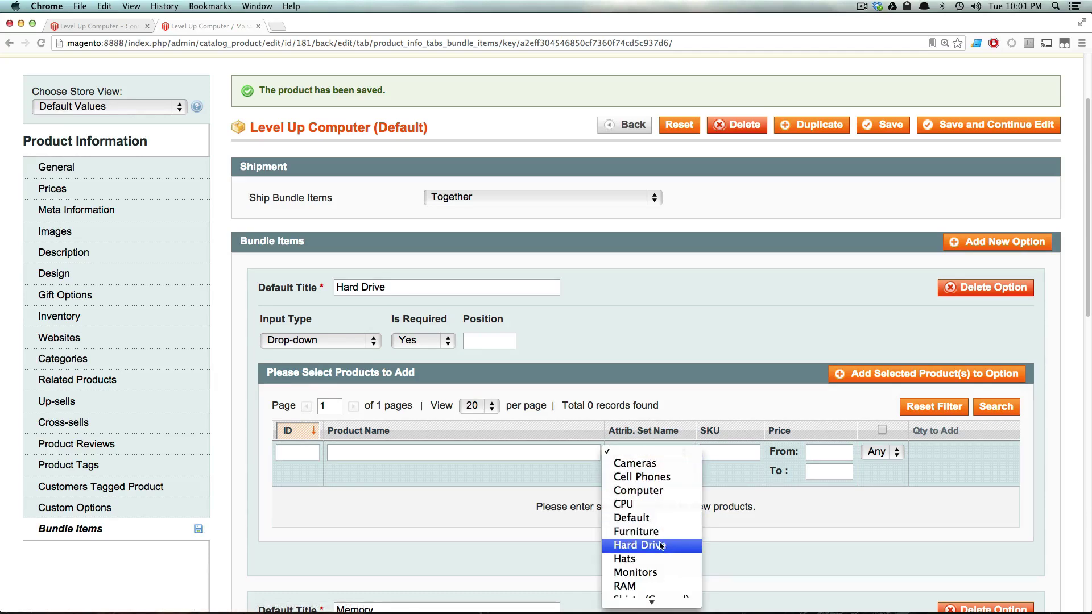
left_click(653, 541)
left_click(334, 341)
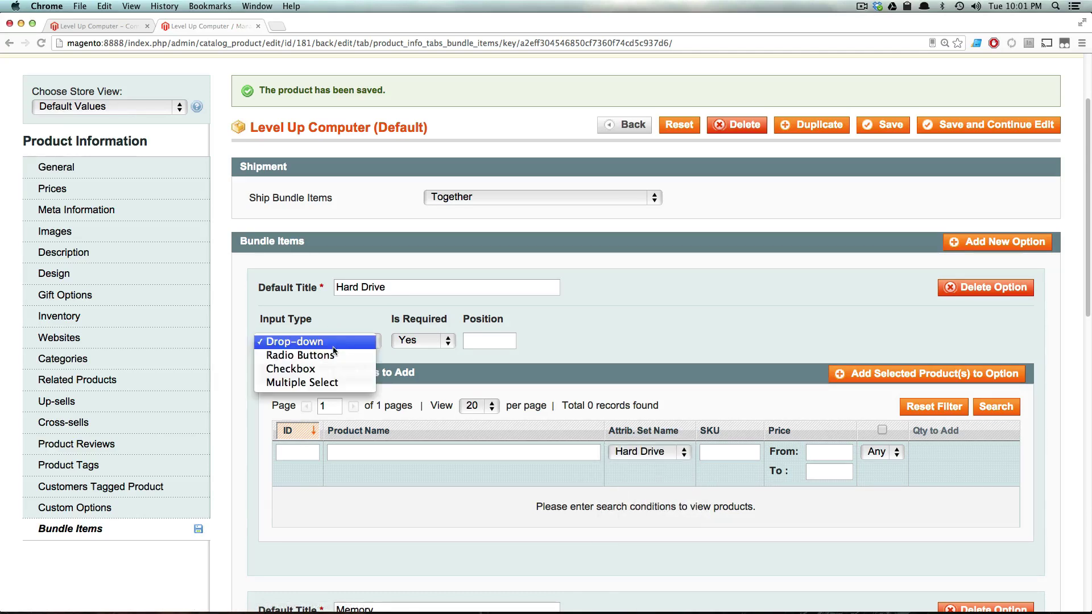
left_click(336, 370)
left_click(501, 341)
type("2")
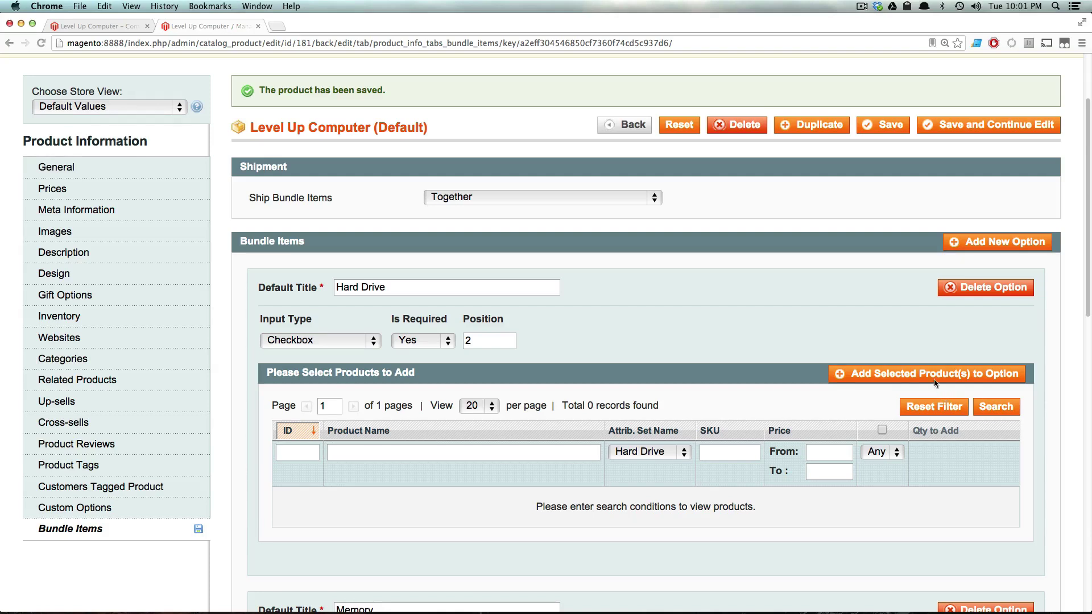
Add all four hard drives to the option with the 1TB drive as default.
left_click(996, 414)
scroll(554, 407, "down", 2)
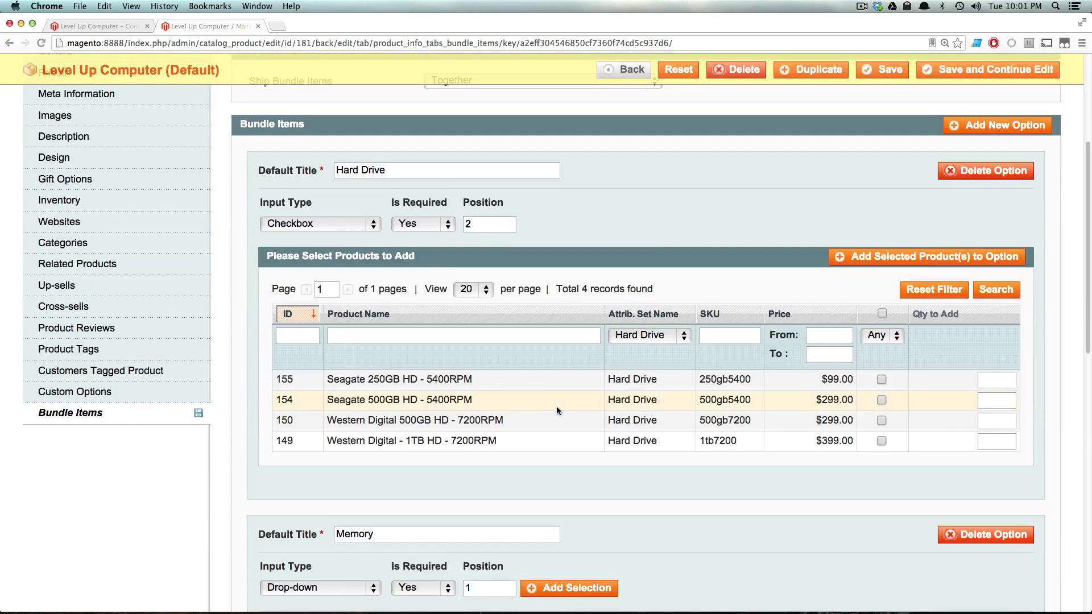
left_click(881, 314)
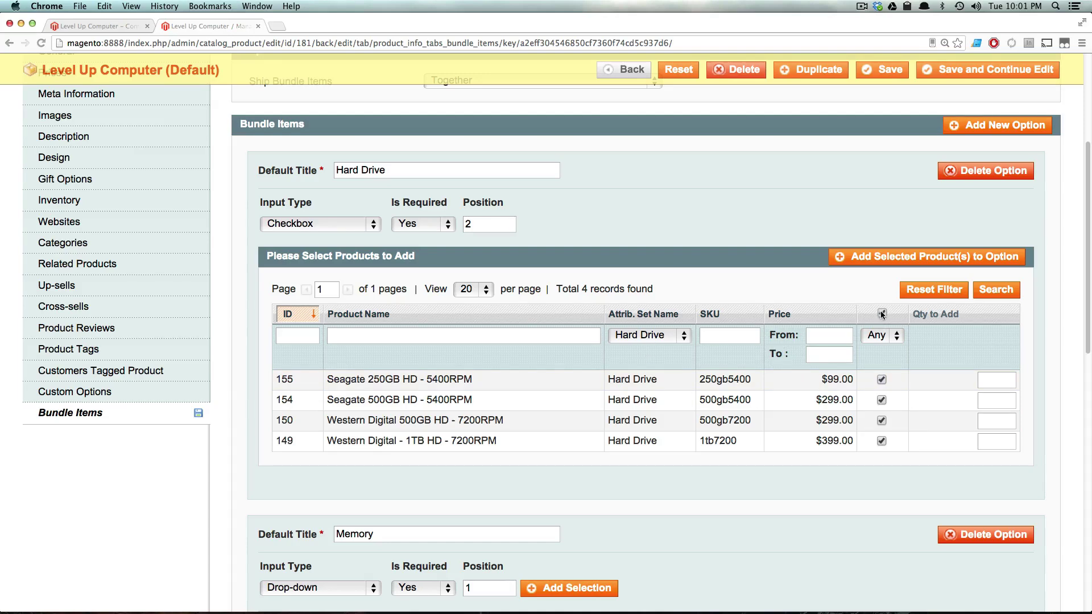
left_click(953, 256)
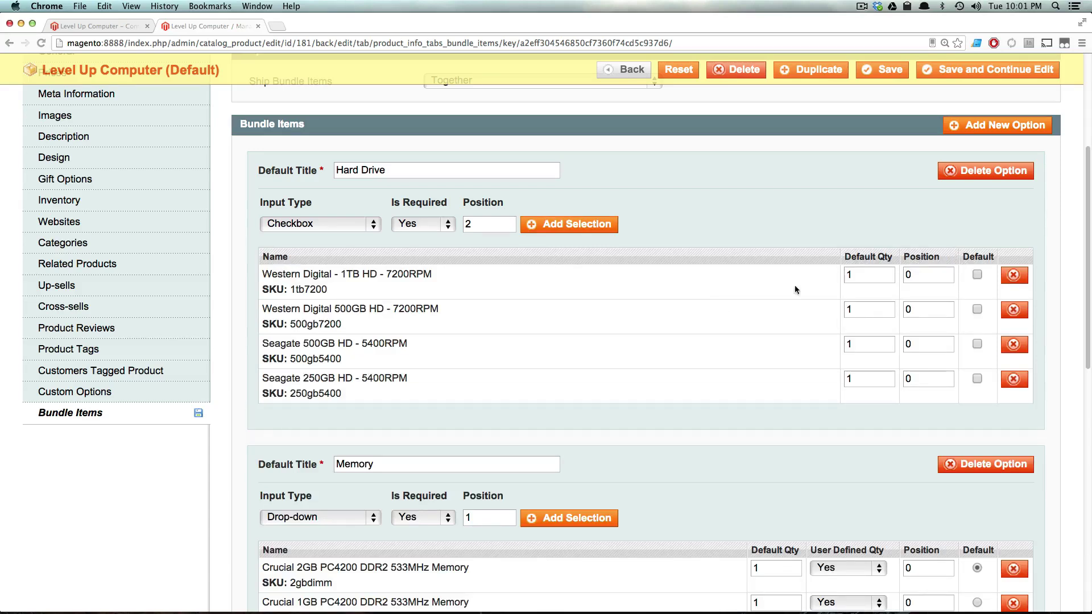
left_click_drag(876, 275, 831, 273)
left_click(976, 275)
scroll(425, 227, "up", 3)
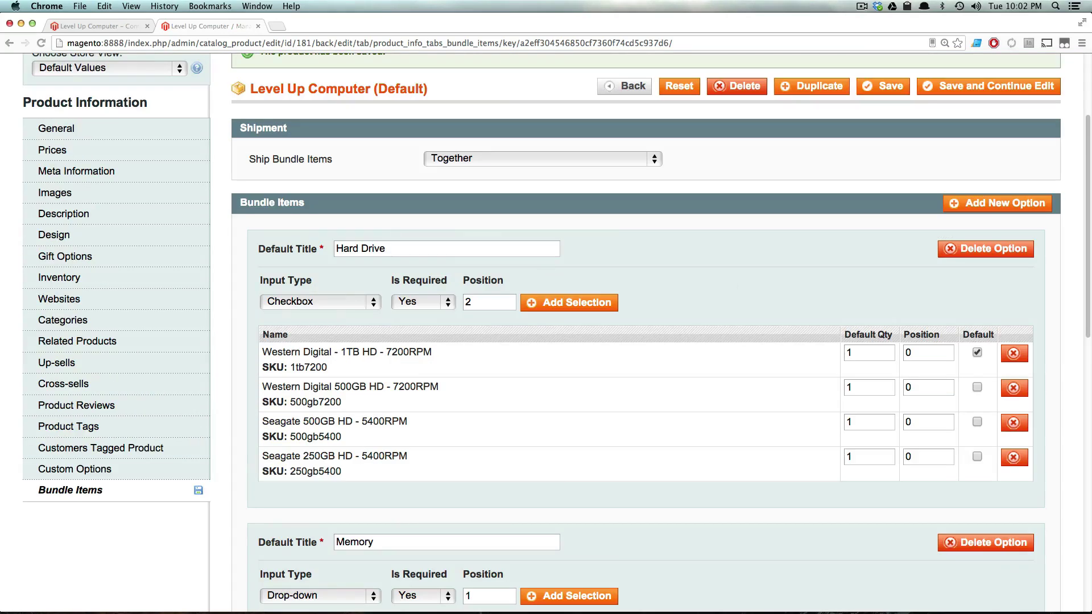
Save the bundle, reload the storefront product page, and choose Intel Core 2 Extreme with Crucial 2GB memory.
left_click(894, 93)
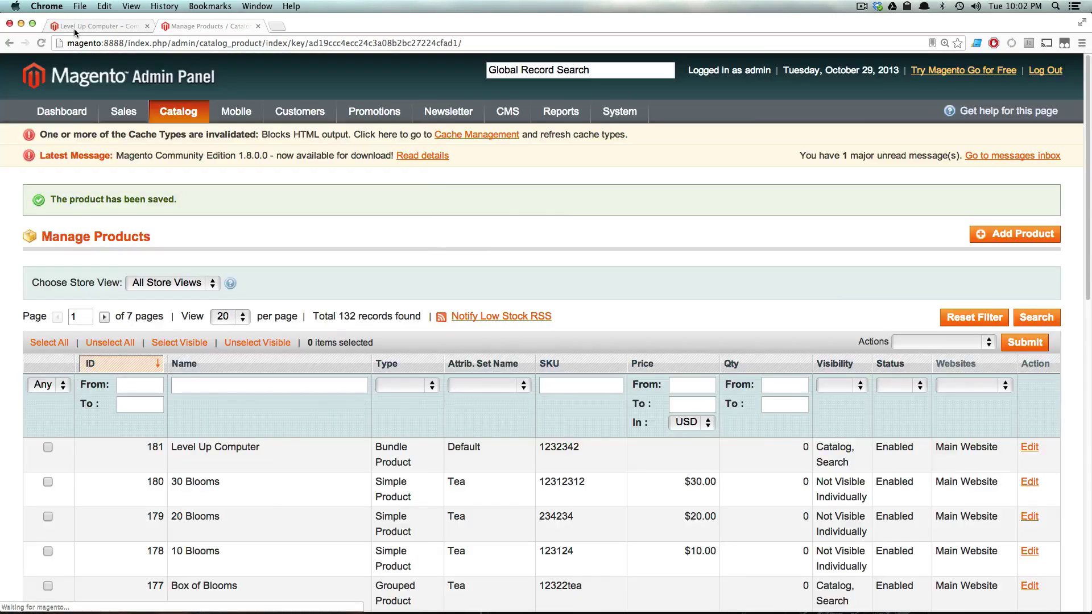
left_click(74, 28)
key("super+r")
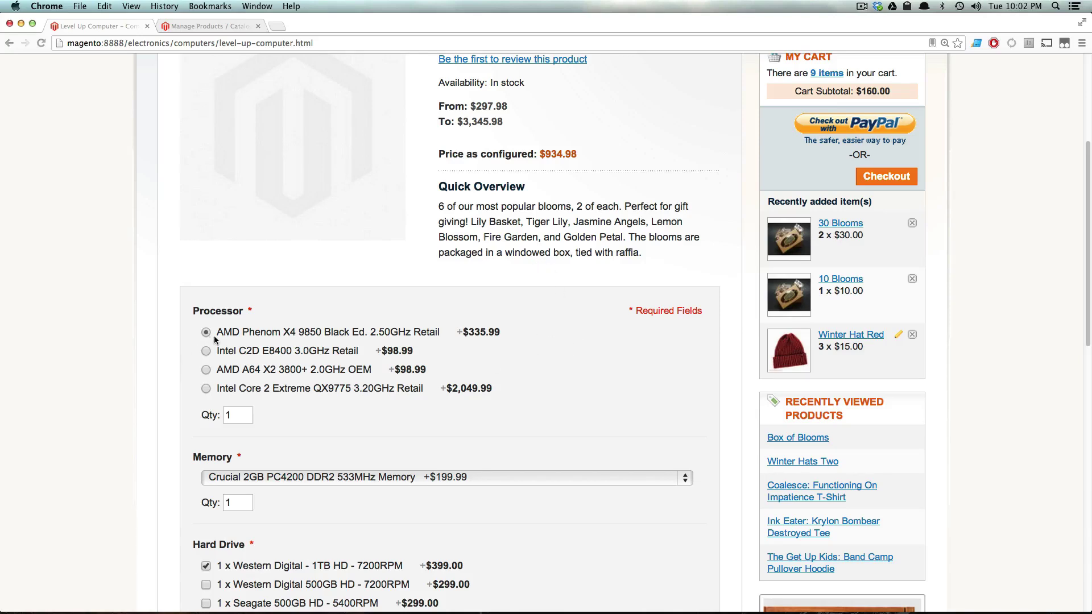
left_click(205, 388)
scroll(435, 381, "down", 3)
left_click(351, 343)
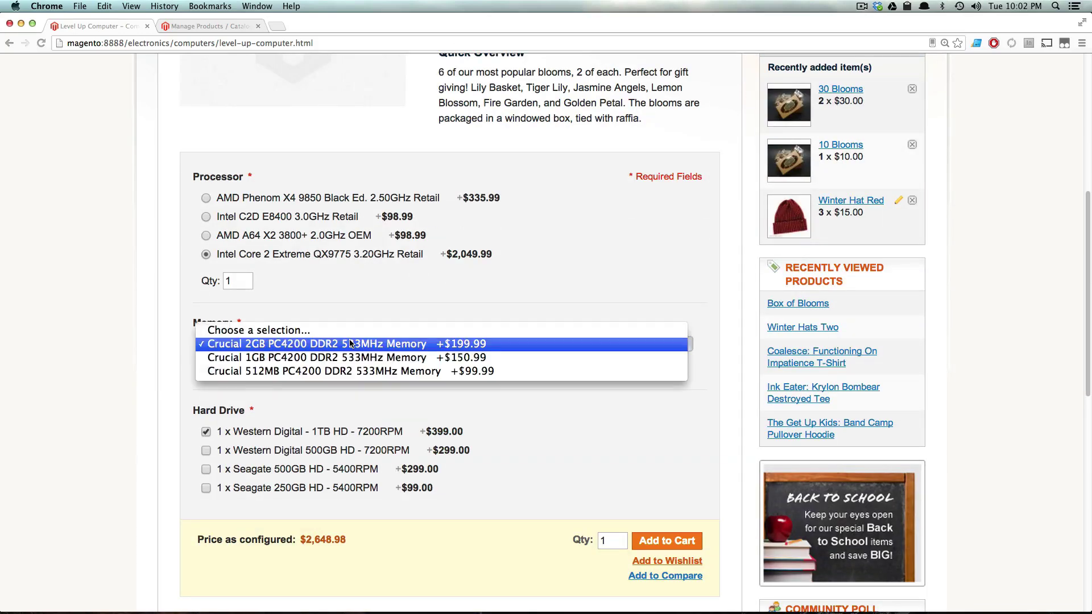
left_click(349, 344)
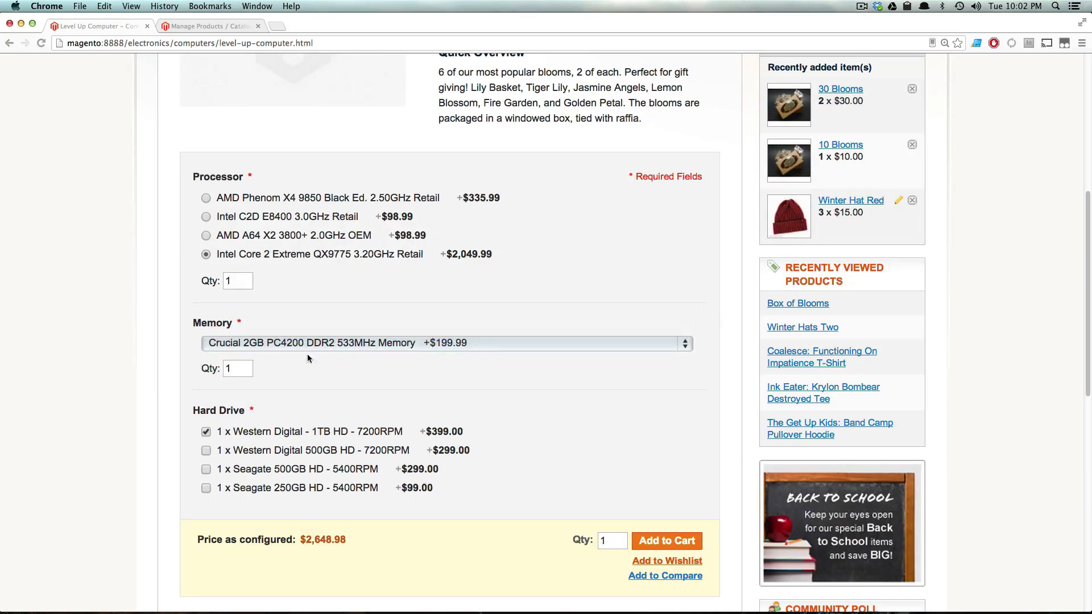
Check both the 1TB and 500GB Western Digital drives, bringing the price to $2,947.98.
scroll(260, 424, "down", 3)
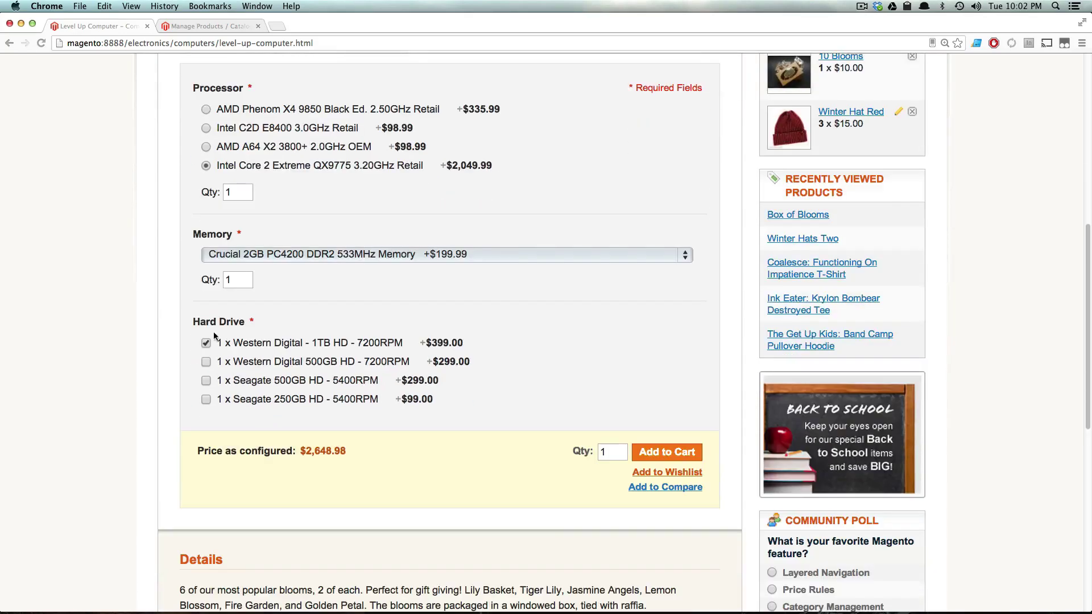
left_click(206, 344)
left_click(206, 343)
left_click_drag(244, 343, 470, 345)
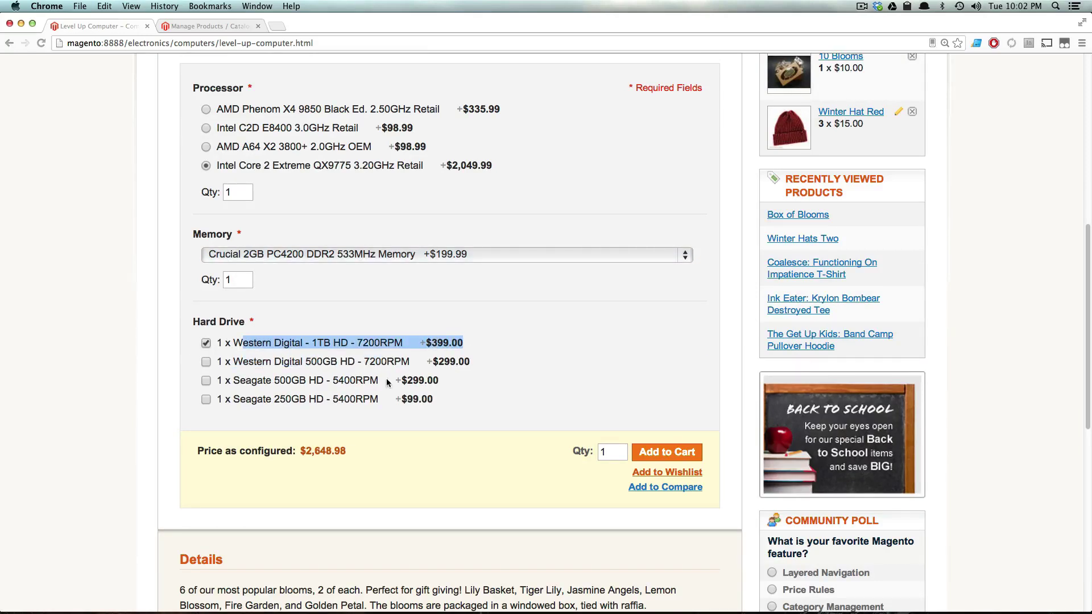
left_click(206, 361)
mouse_move(349, 362)
left_mouse_down()
mouse_move(484, 364)
mouse_move(343, 343)
left_mouse_up()
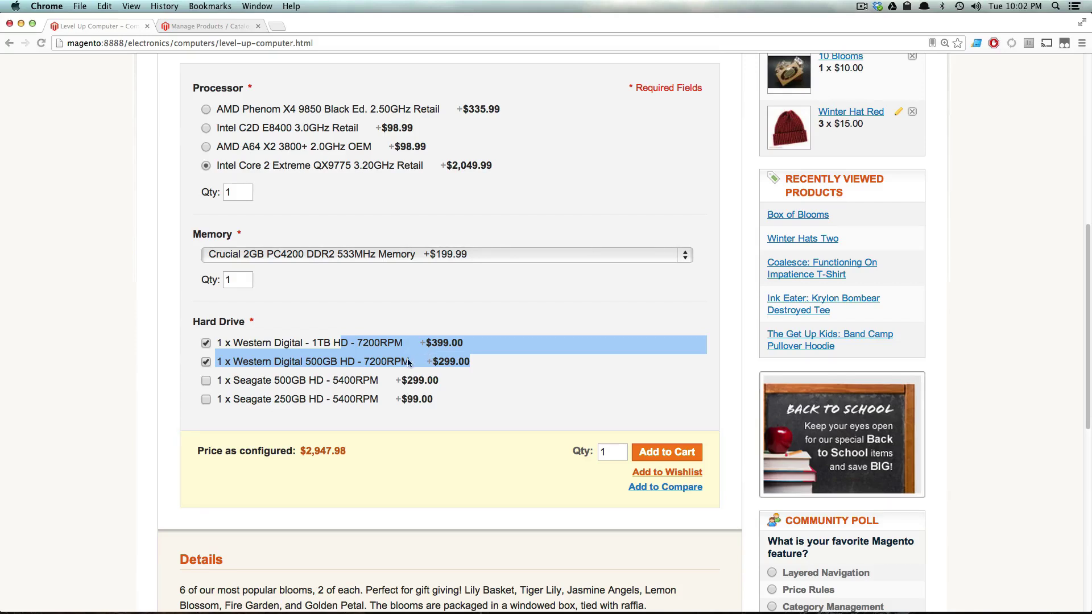
scroll(344, 354, "up", 1)
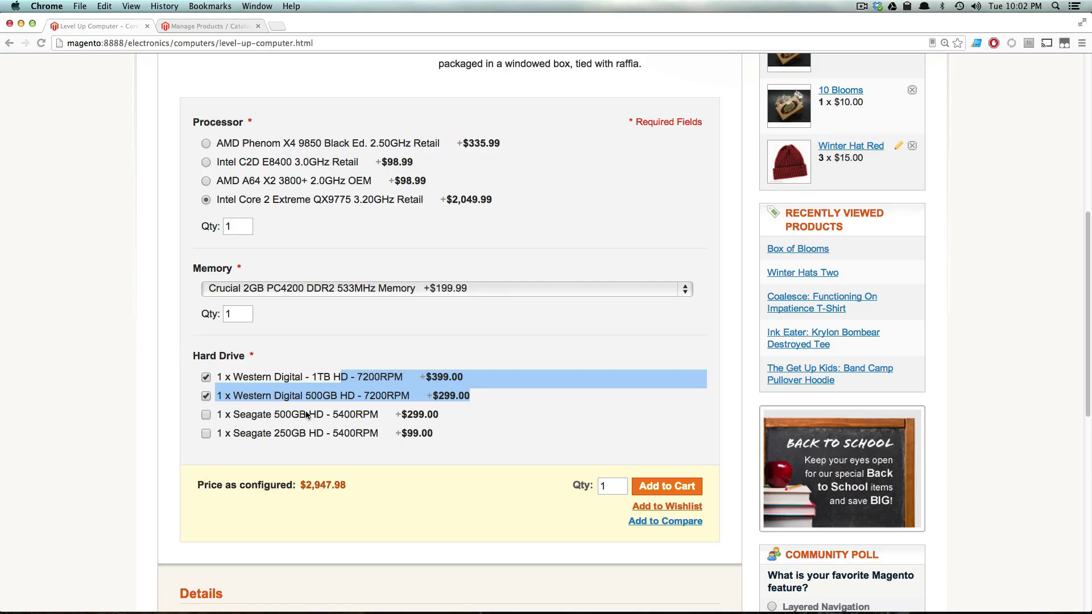
scroll(439, 460, "down", 3)
Add the configured Level Up Computer to the shopping cart.
left_click(680, 391)
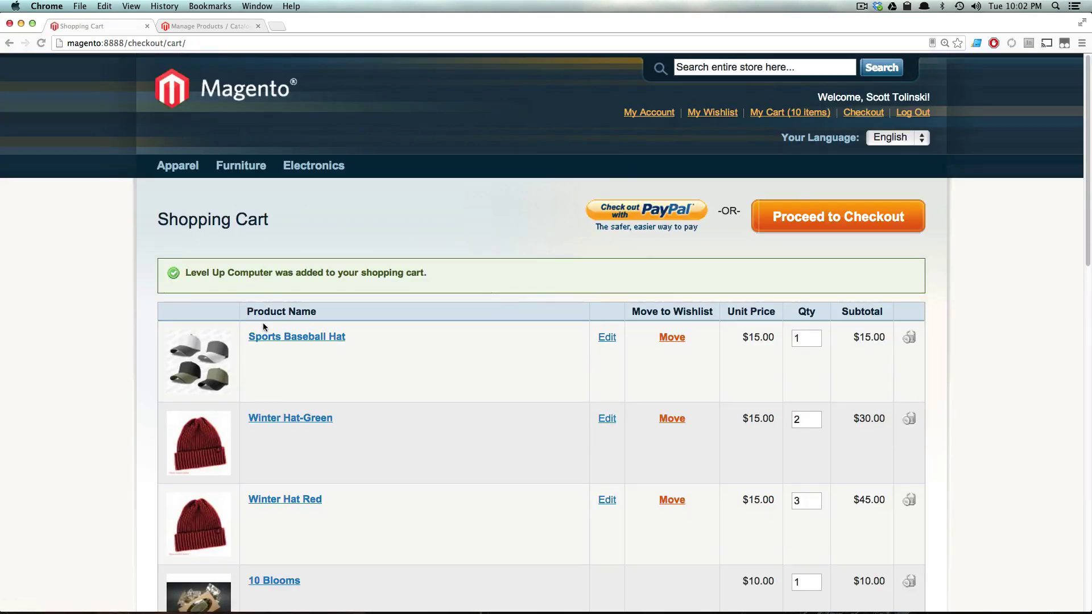
scroll(293, 399, "down", 2)
scroll(293, 398, "down", 3)
scroll(295, 400, "down", 5)
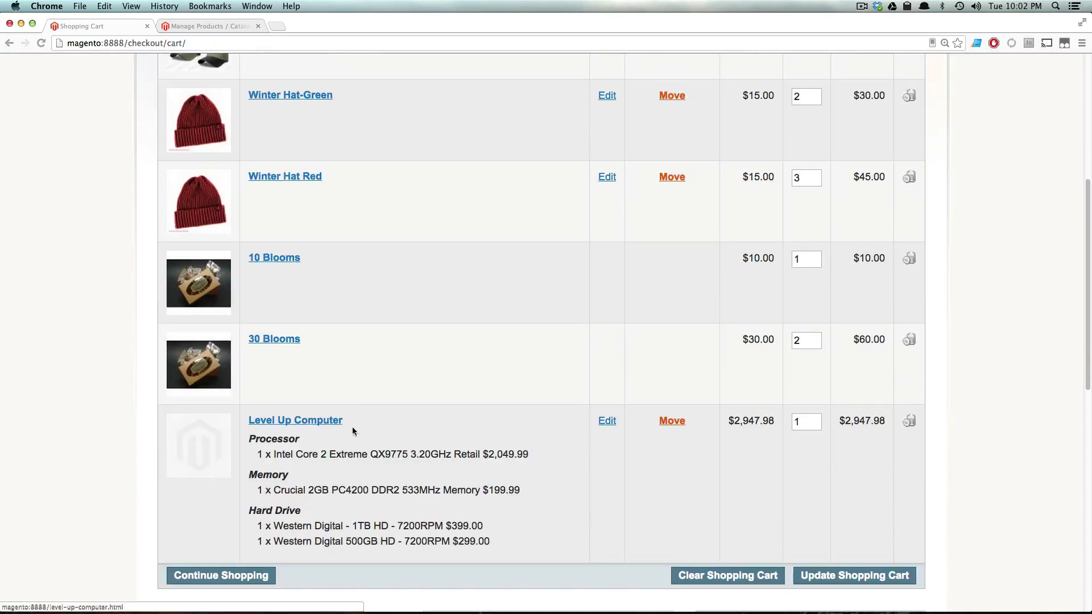
scroll(397, 431, "down", 1)
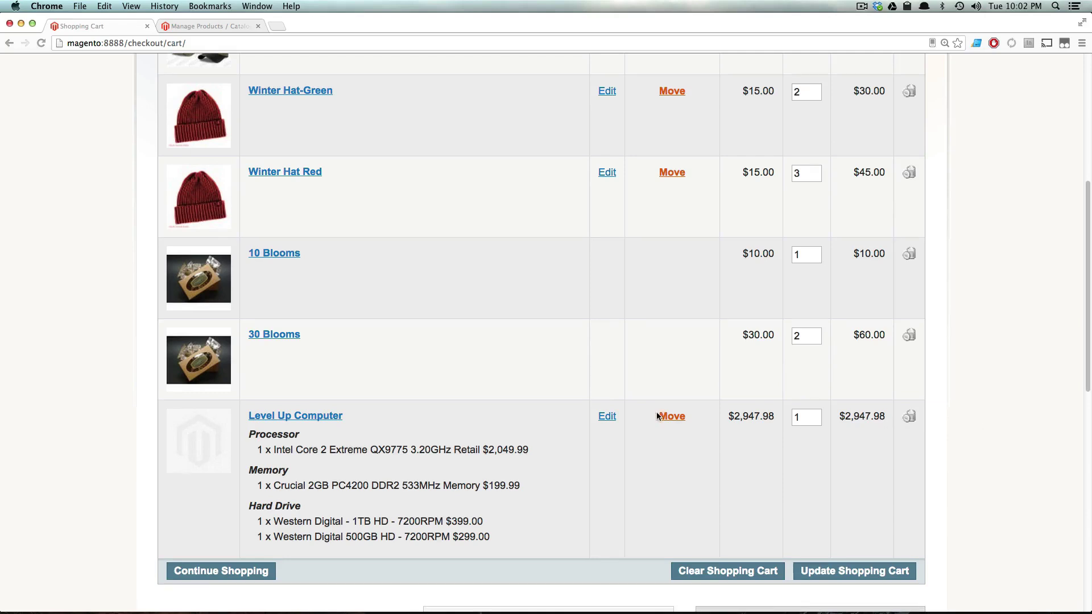
Review the cart line's price and its Intel Core 2 Extreme QX9775, Crucial 2GB and two Western Digital drives.
double_click(755, 416)
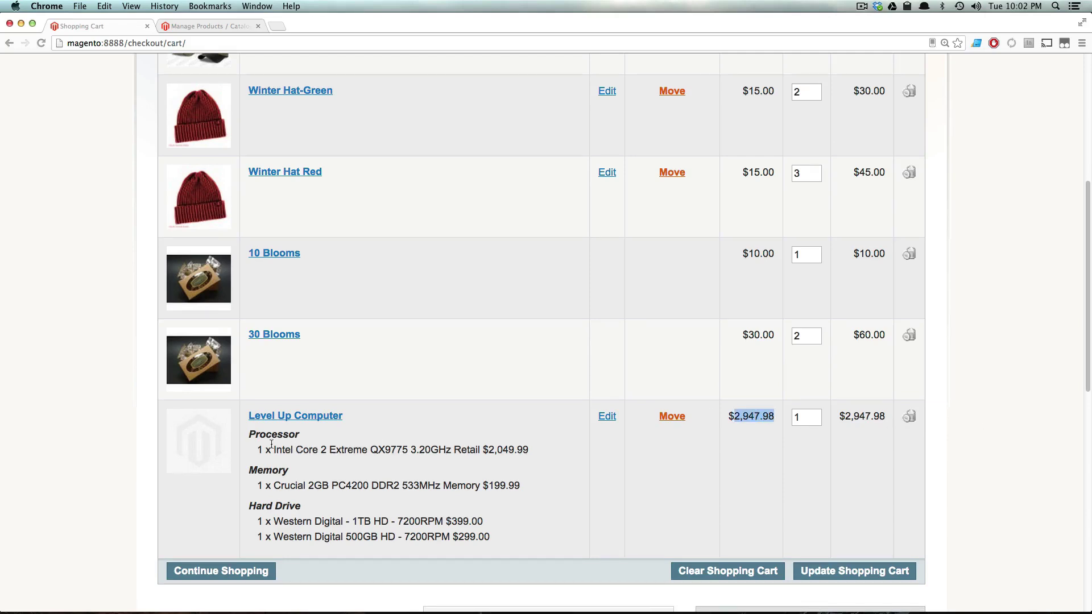
mouse_move(272, 438)
left_mouse_down()
mouse_move(351, 546)
mouse_move(527, 543)
mouse_move(253, 504)
mouse_move(250, 412)
mouse_move(263, 449)
left_mouse_up()
triple_click(338, 450)
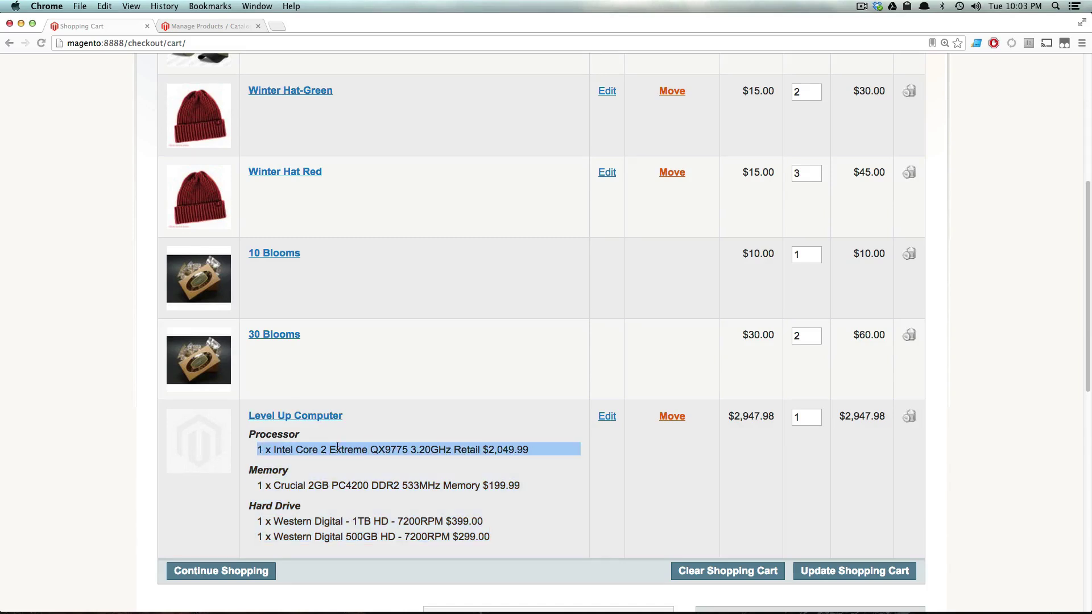
triple_click(336, 485)
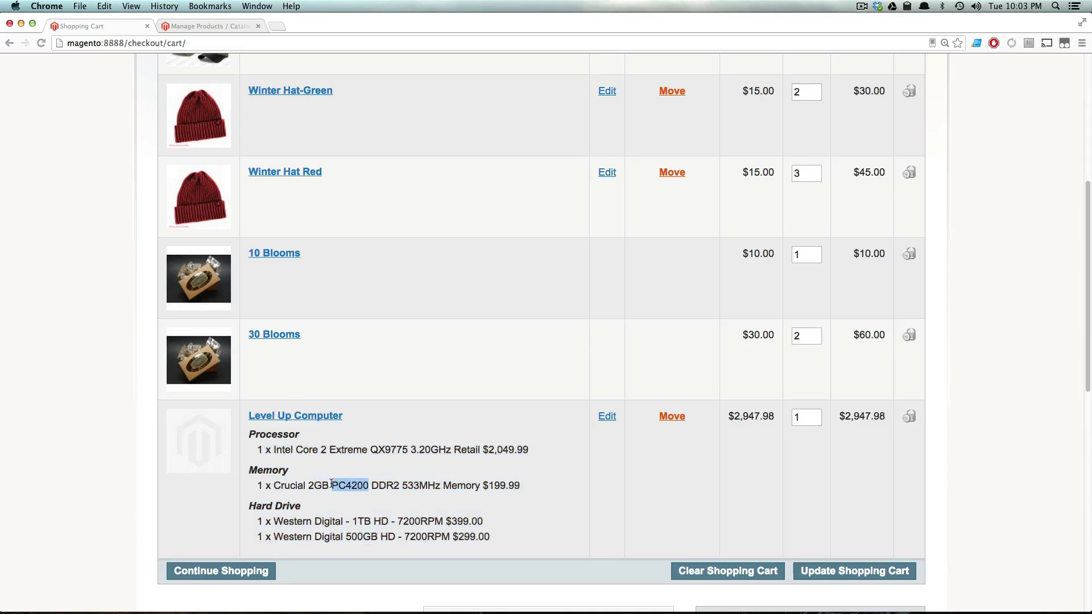
triple_click(346, 521)
left_click(334, 537)
double_click(333, 537)
left_click_drag(494, 540, 248, 435)
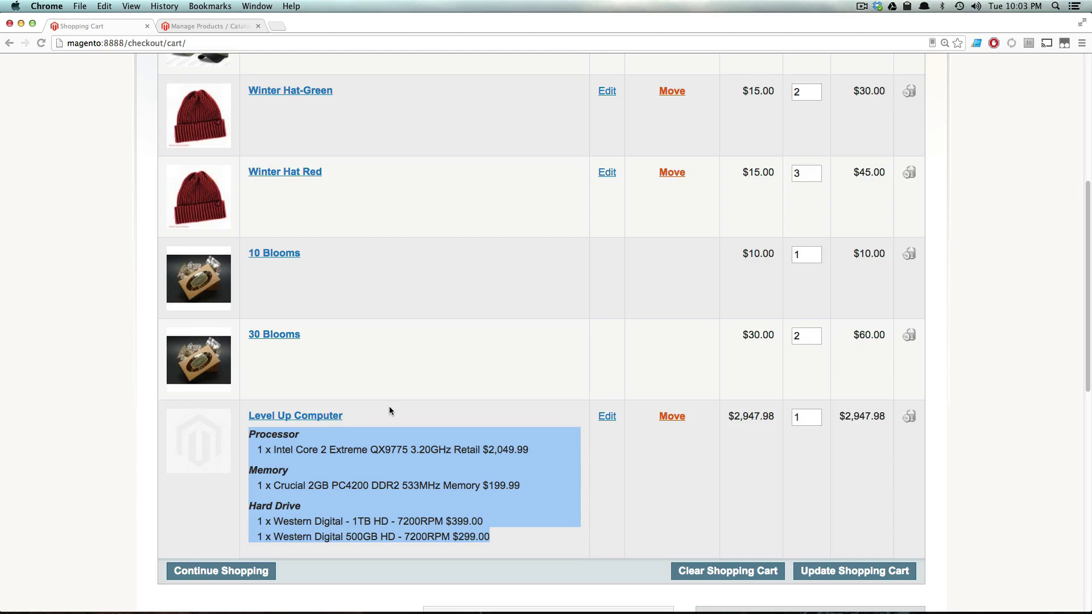
scroll(378, 407, "up", 1)
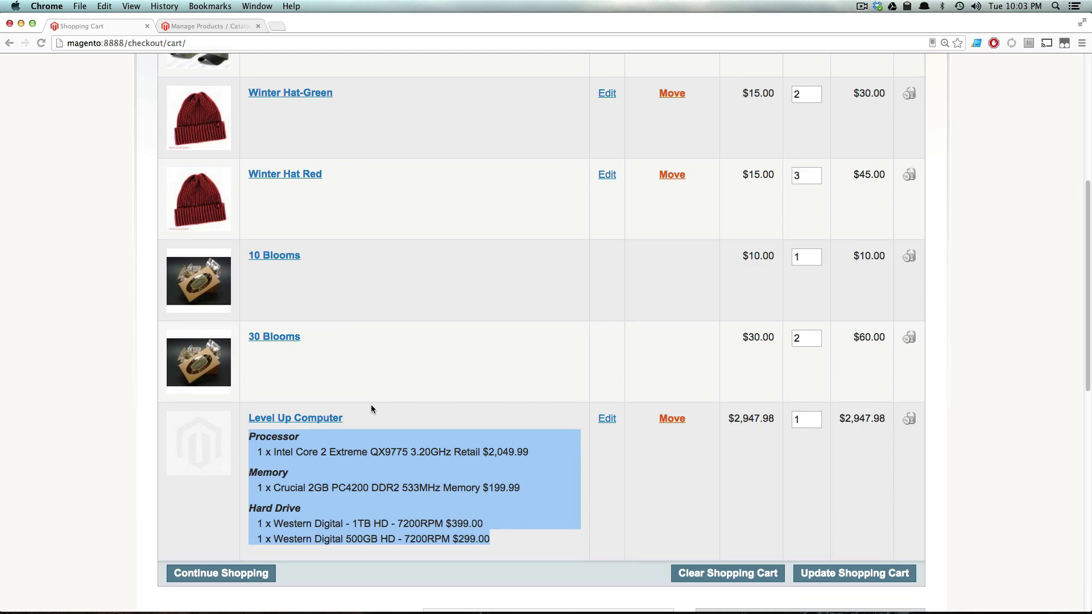